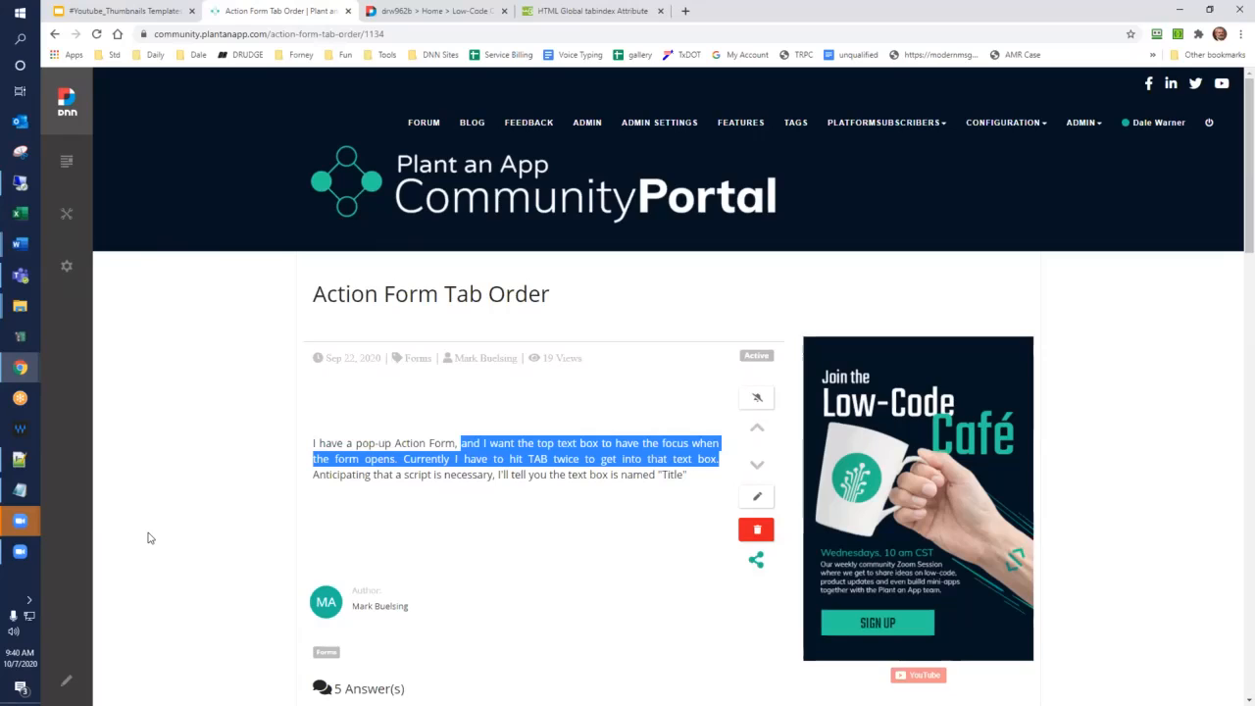
# - Reload the demo form page and step the keyboard focus from field One to Submit to check the tab order
pyautogui.click(403, 11)
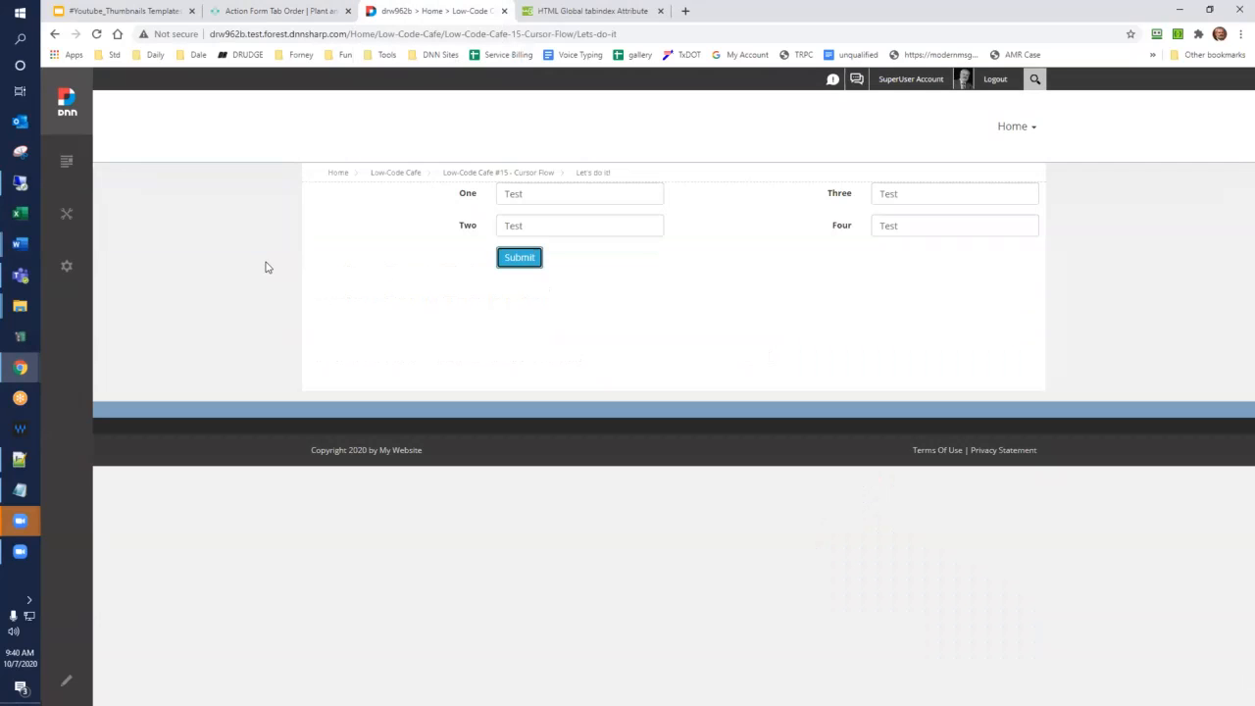
pyautogui.click(96, 33)
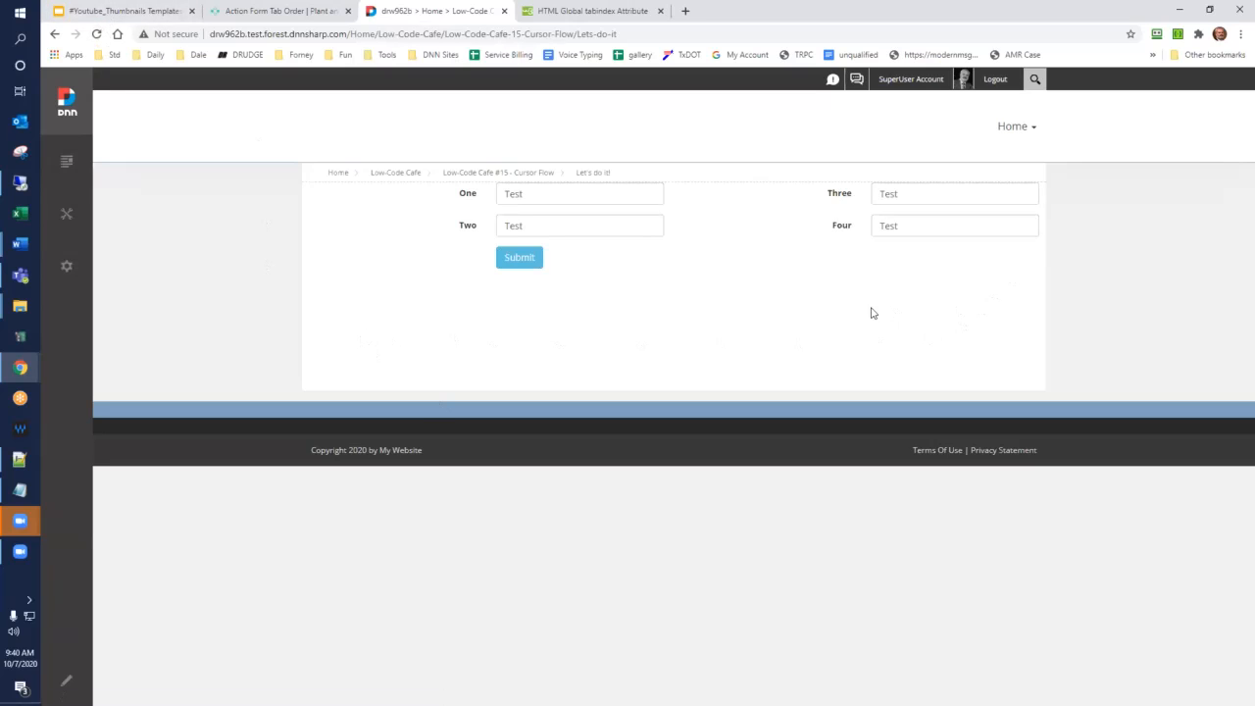
pyautogui.click(545, 193)
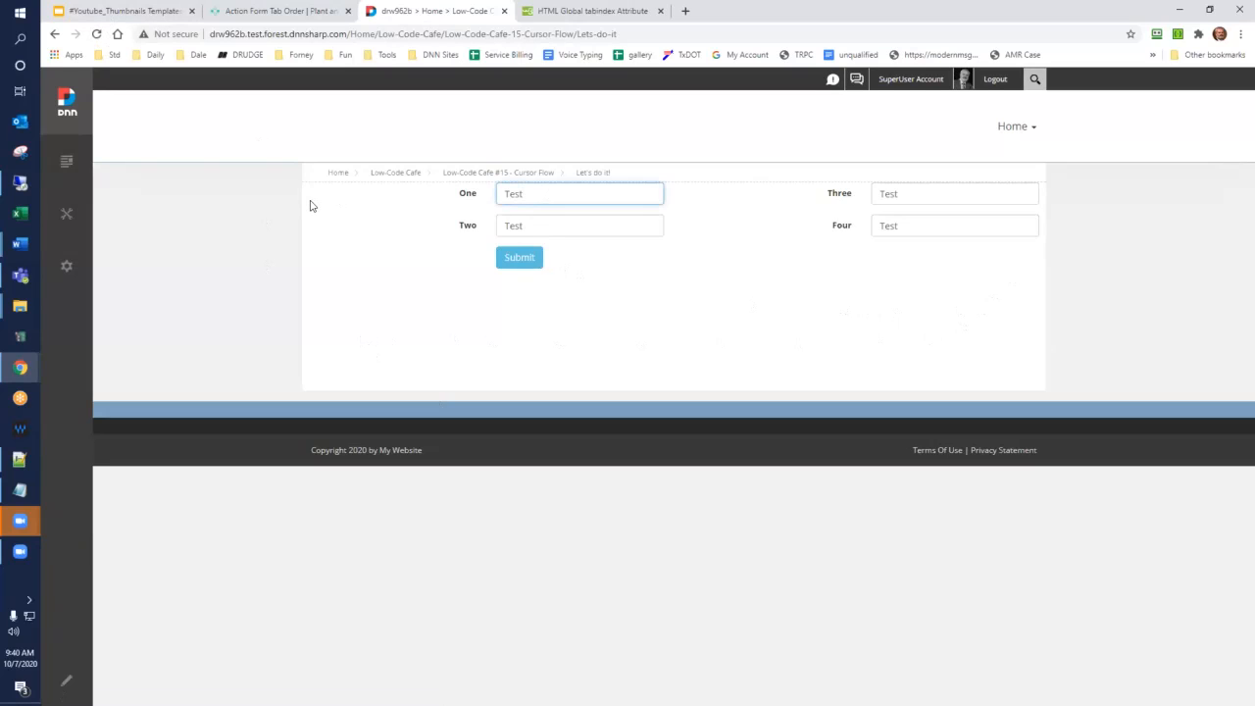
pyautogui.press('Tab')
pyautogui.press('Tab')
pyautogui.press('Tab')
pyautogui.press('Tab')
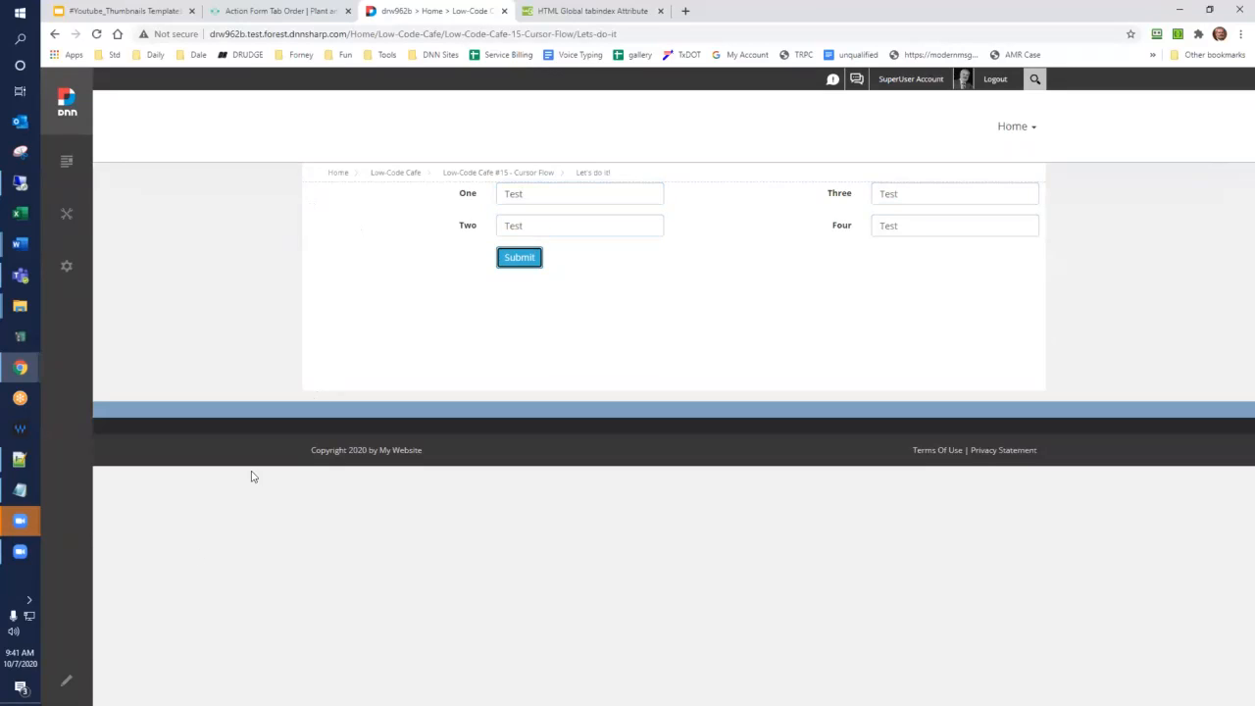
pyautogui.press('Return')
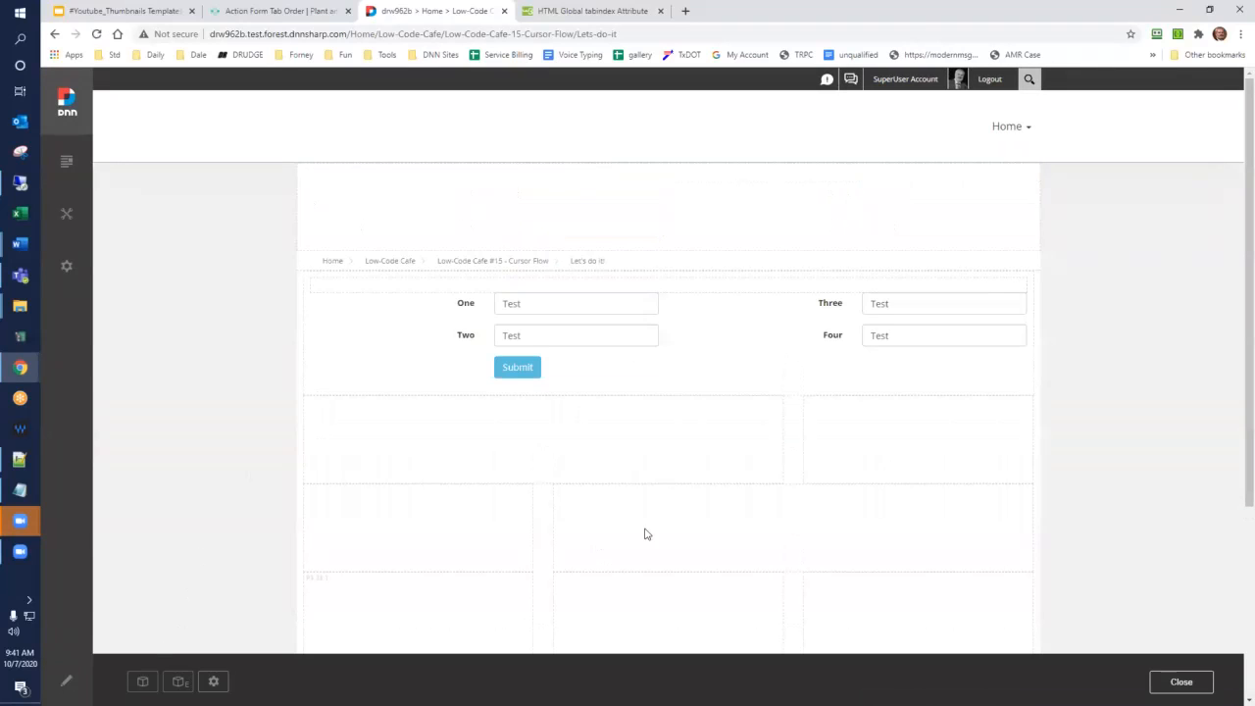
# - Open the full-screen management page of the Cursor Flow Demo form in a new browser tab
pyautogui.moveTo(978, 289)
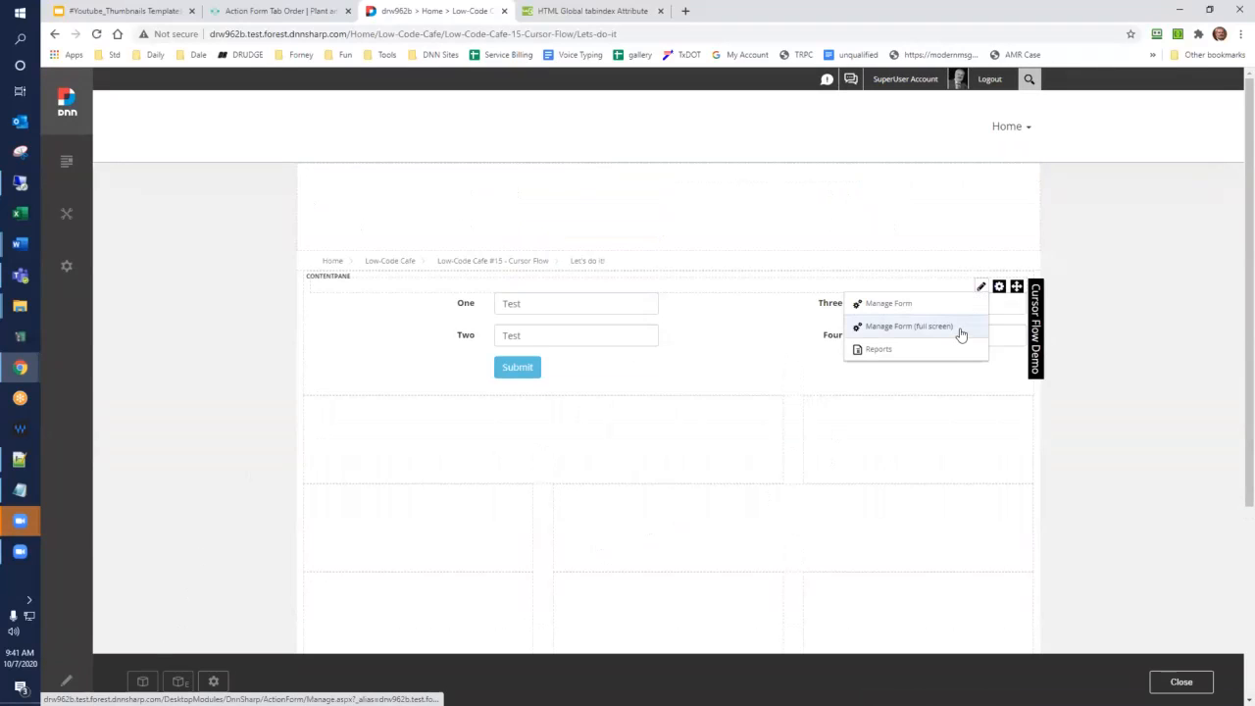
pyautogui.rightClick(961, 335)
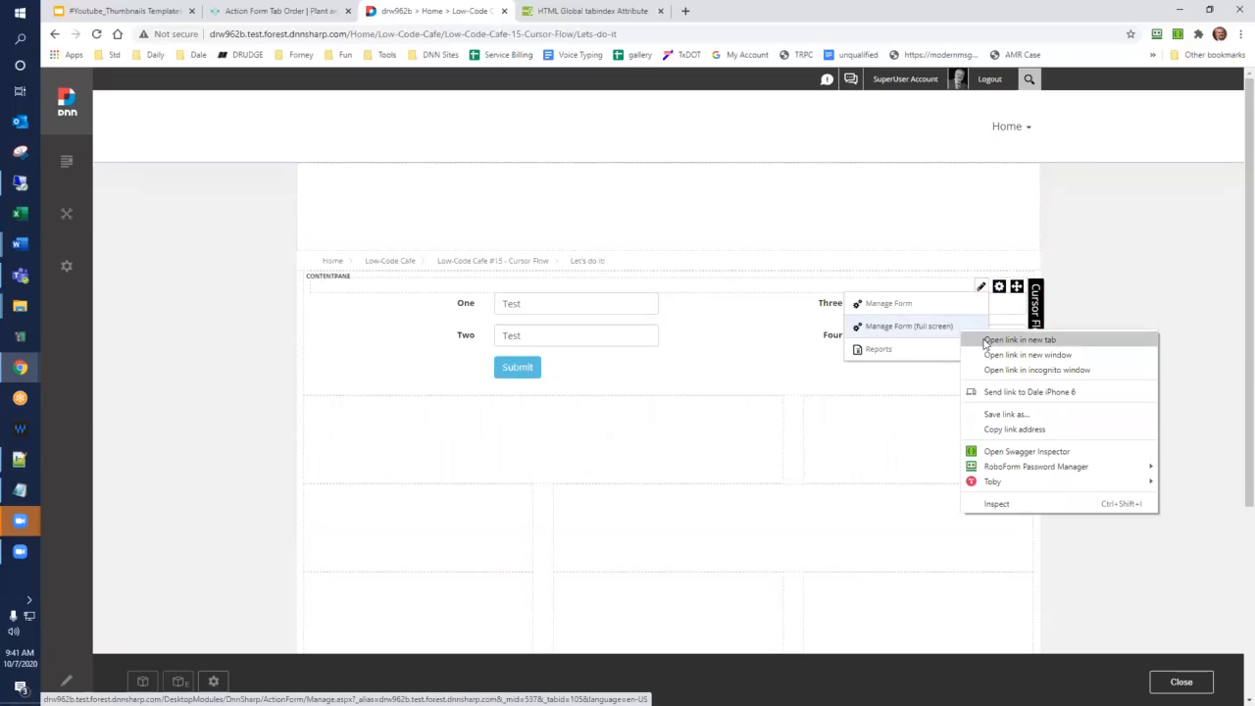
pyautogui.click(985, 340)
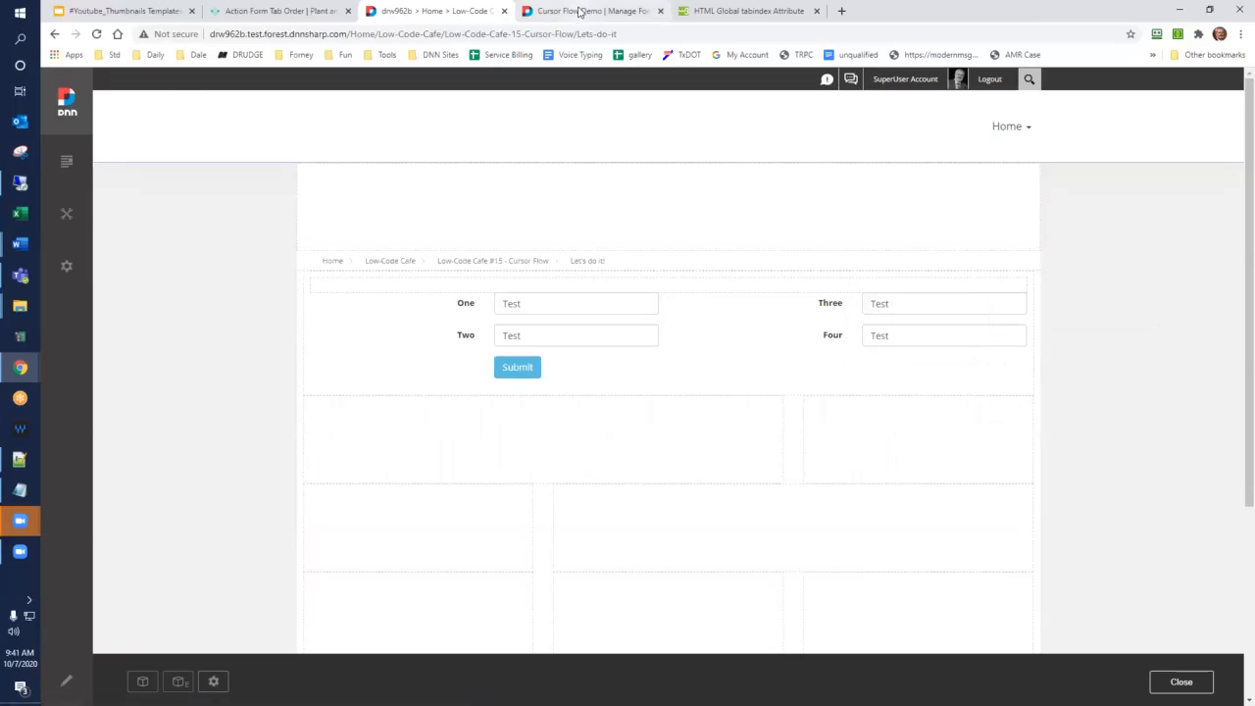
pyautogui.click(579, 12)
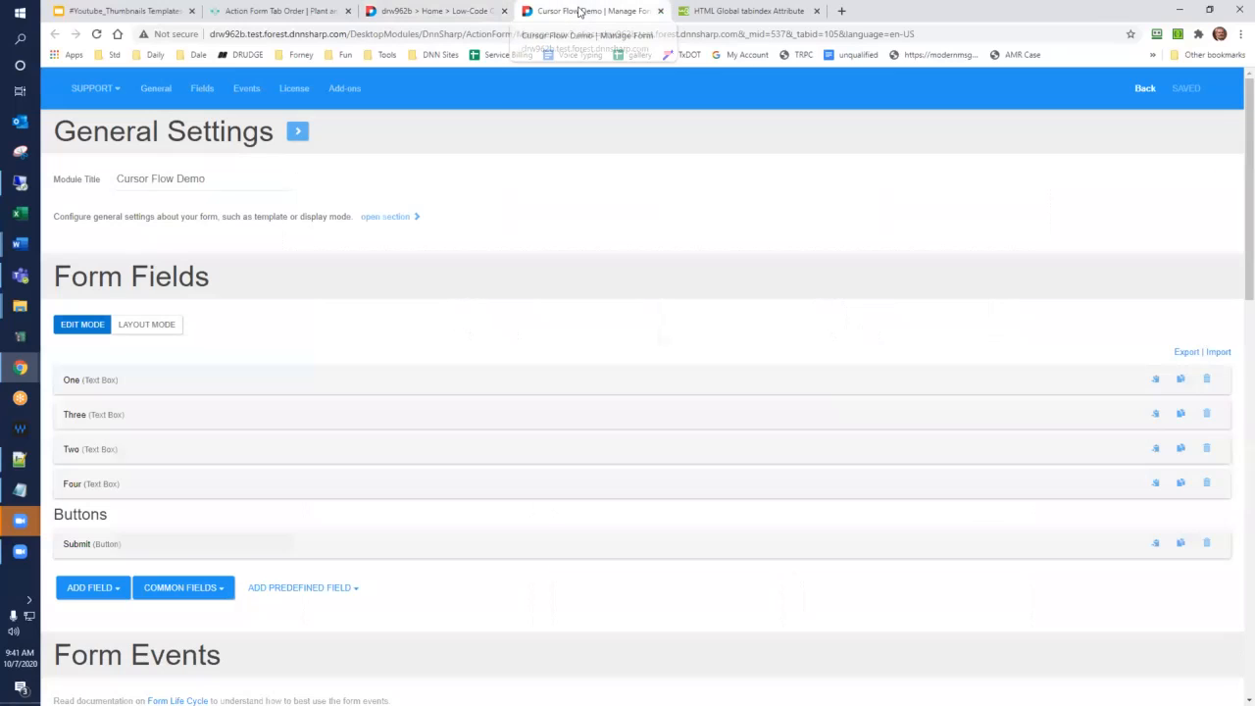
# - Consult the HTML tabindex reference and add a custom attribute tabindex with value 100 to field One
pyautogui.click(105, 380)
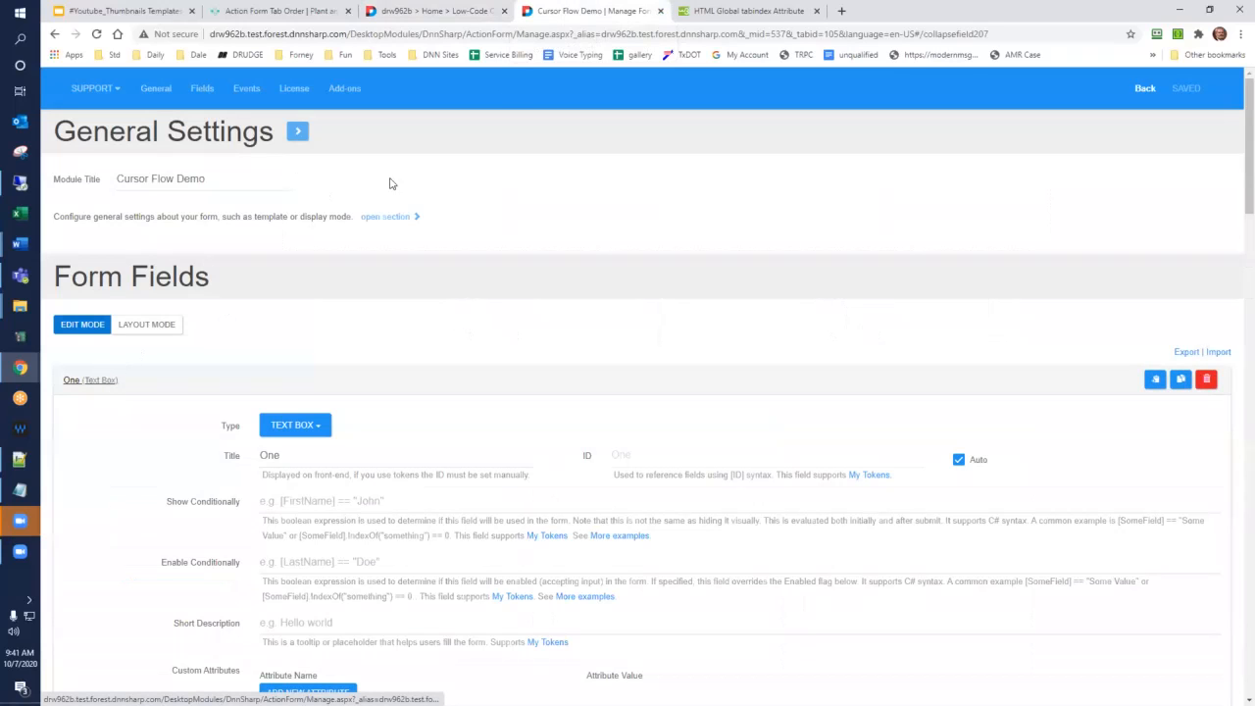
pyautogui.click(727, 11)
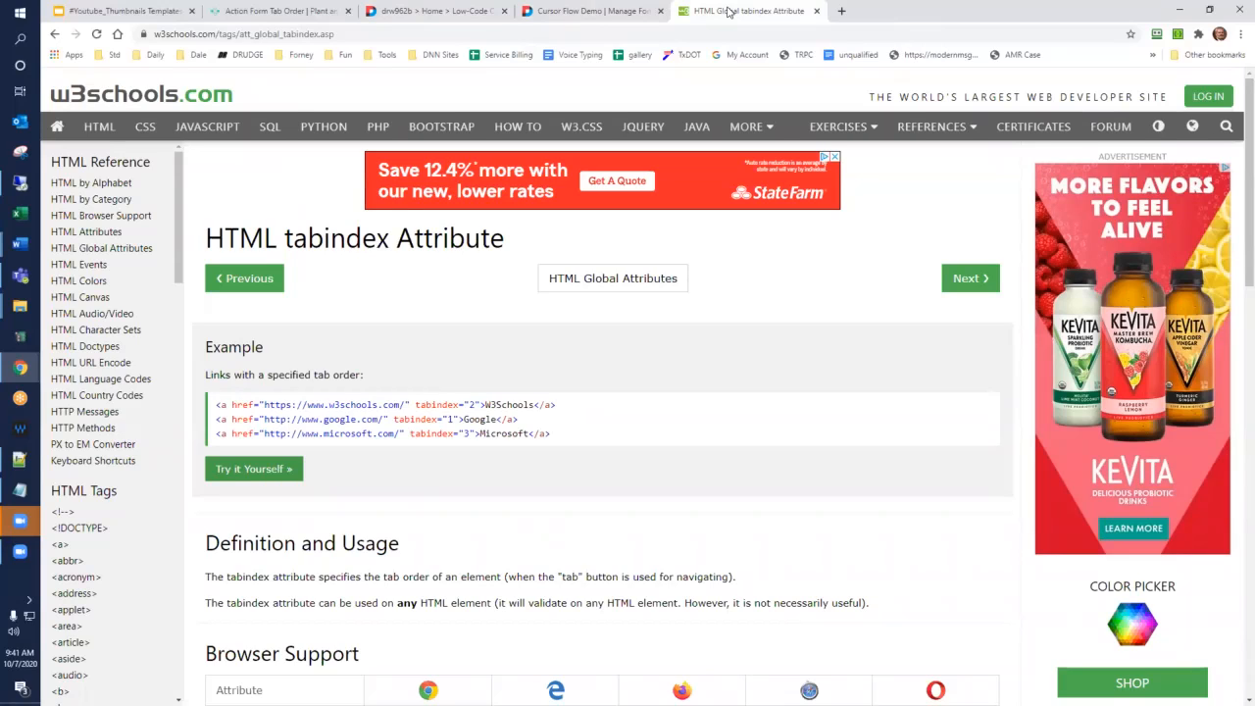
pyautogui.click(593, 11)
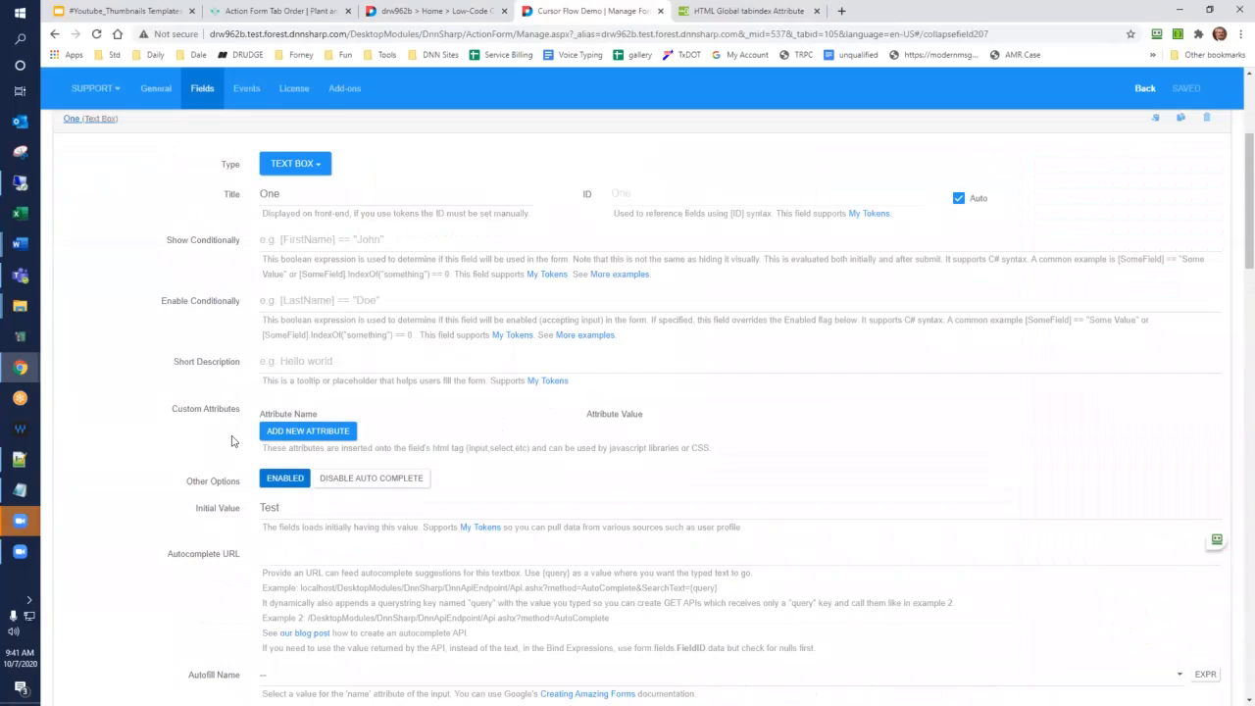
pyautogui.click(307, 434)
pyautogui.click(306, 407)
pyautogui.write('tabindex')
pyautogui.hotkey('ctrl', 'a')
pyautogui.click(633, 412)
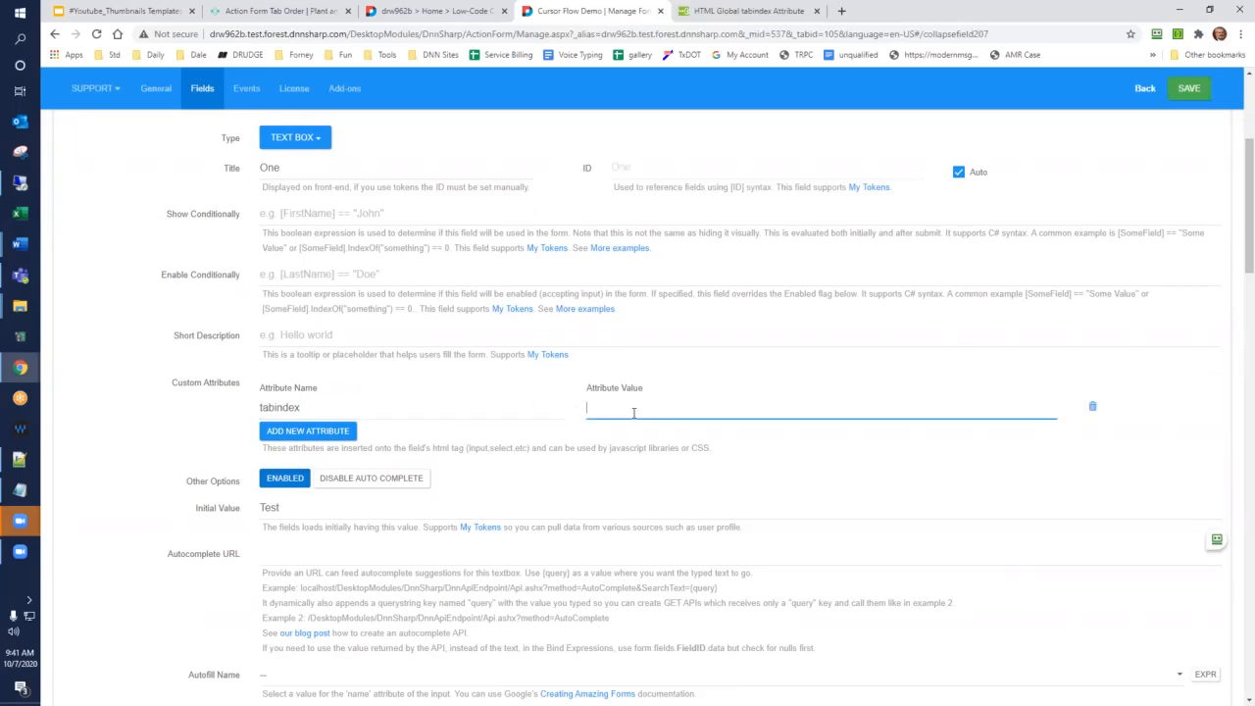
pyautogui.write('100')
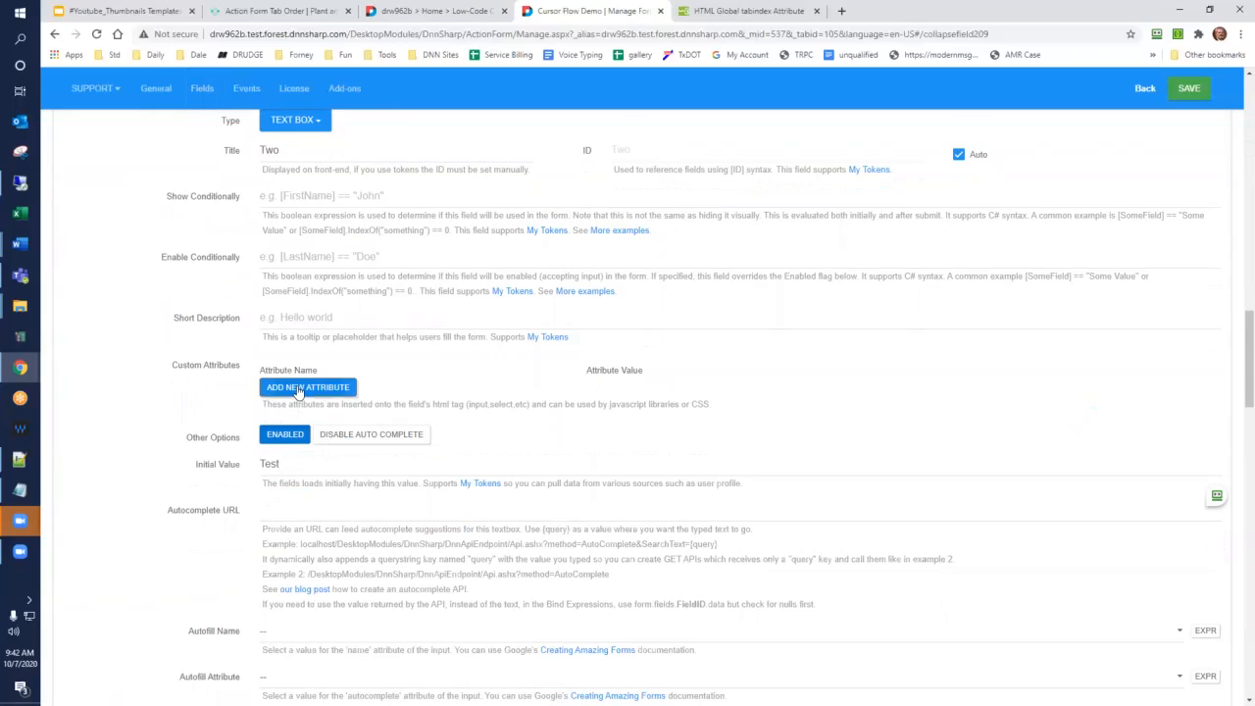
# - Add a custom attribute tabindex with value 200 to field Two
pyautogui.click(299, 390)
pyautogui.write('tabindex')
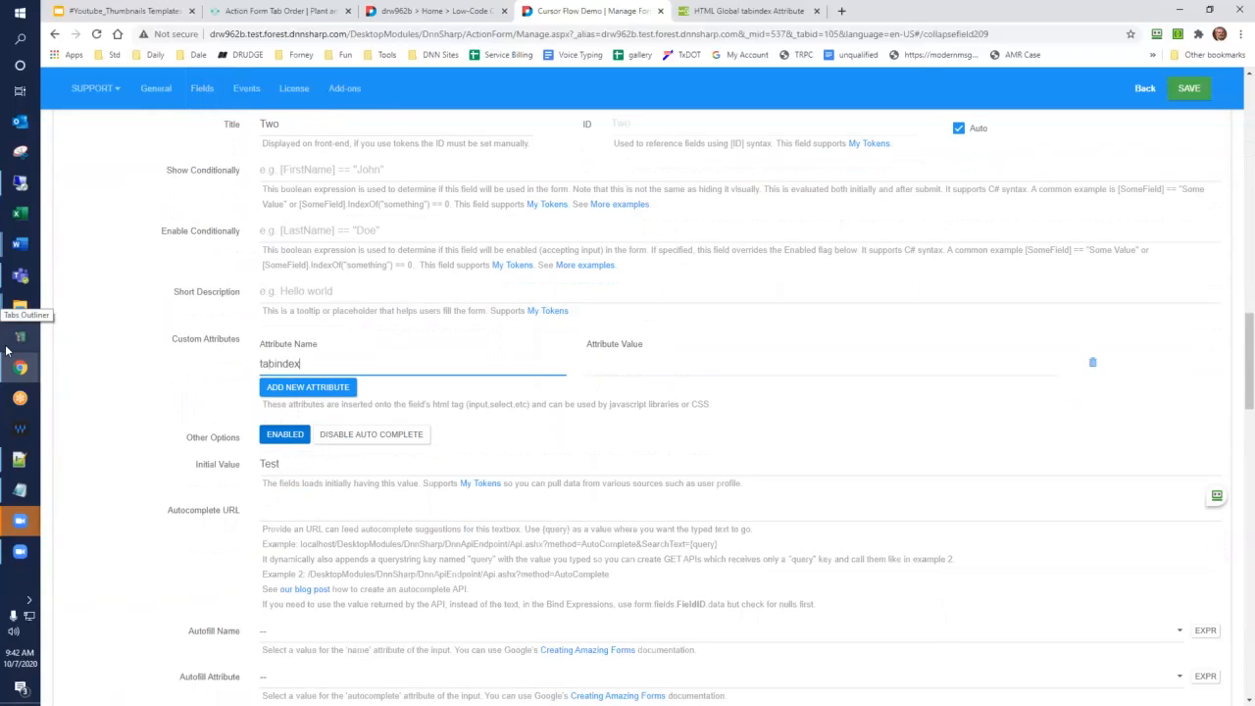
pyautogui.press('Tab')
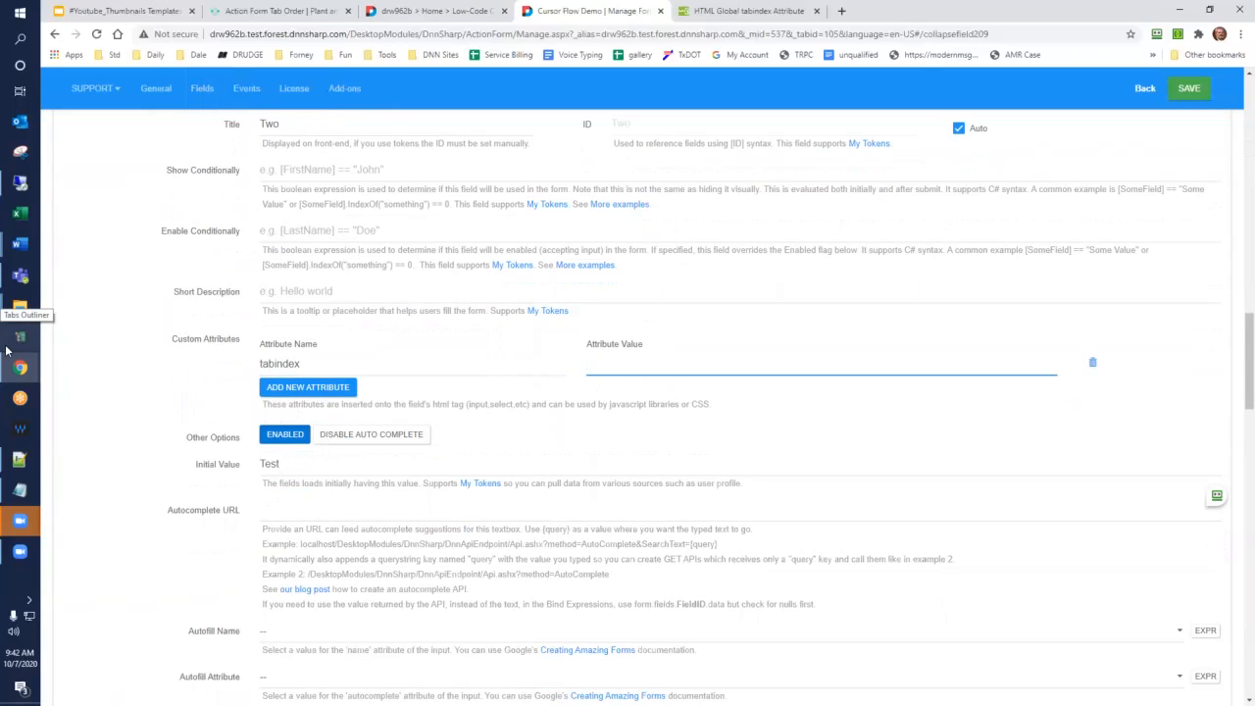
pyautogui.write('200')
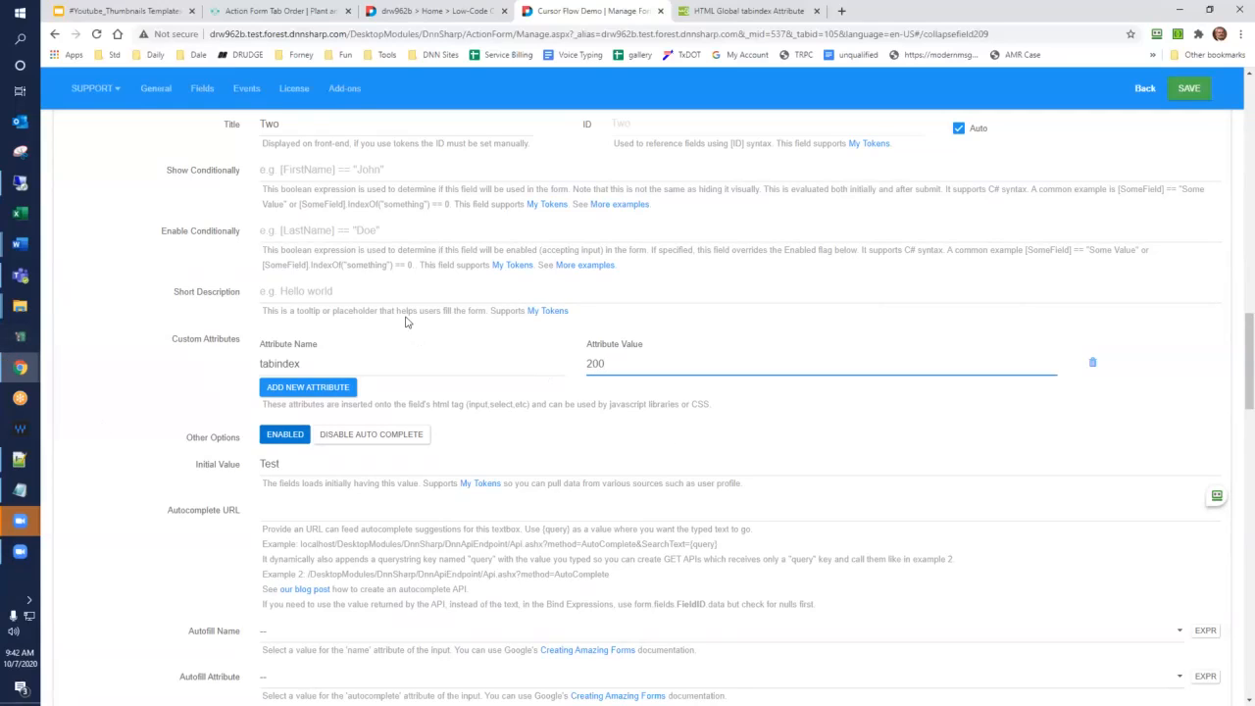
# - Copy the attribute name tabindex from field Two and add it to field Three as a custom attribute with value 300
pyautogui.scroll(3, 387, 309)
pyautogui.scroll(-5, 403, 532)
pyautogui.moveTo(323, 365); pyautogui.dragTo(155, 359)
pyautogui.hotkey('ctrl', 'c')
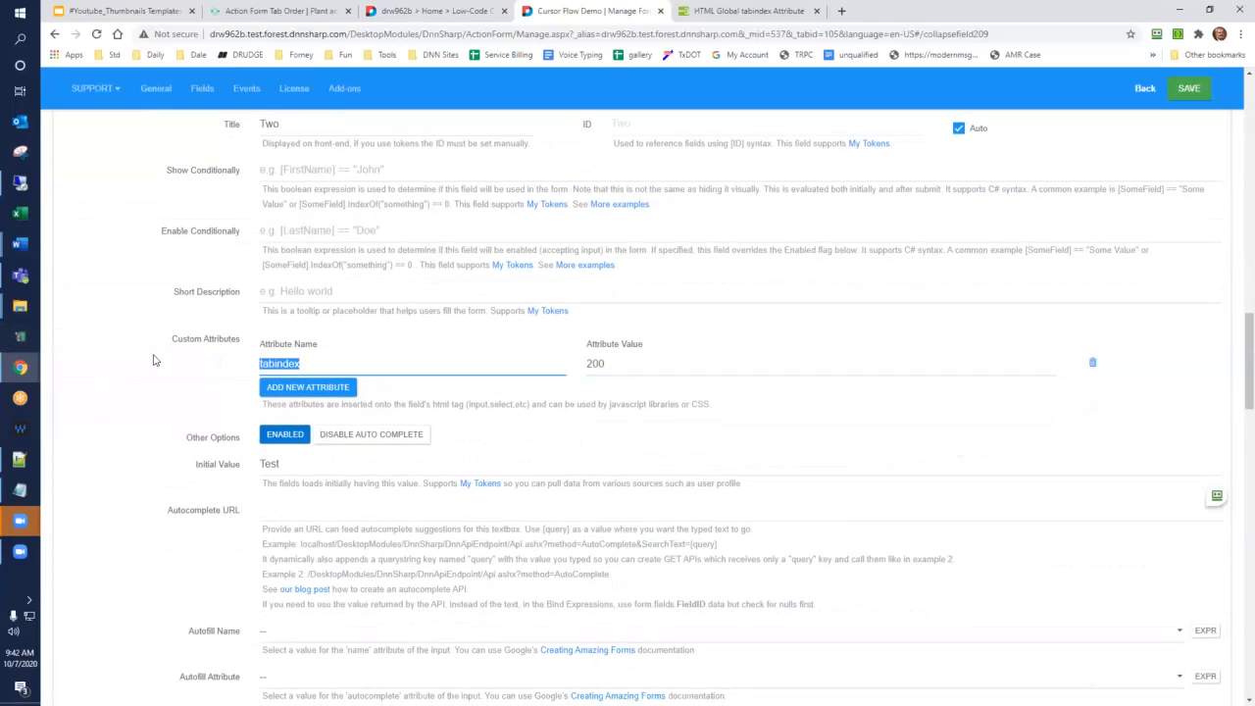
pyautogui.scroll(4, 146, 360)
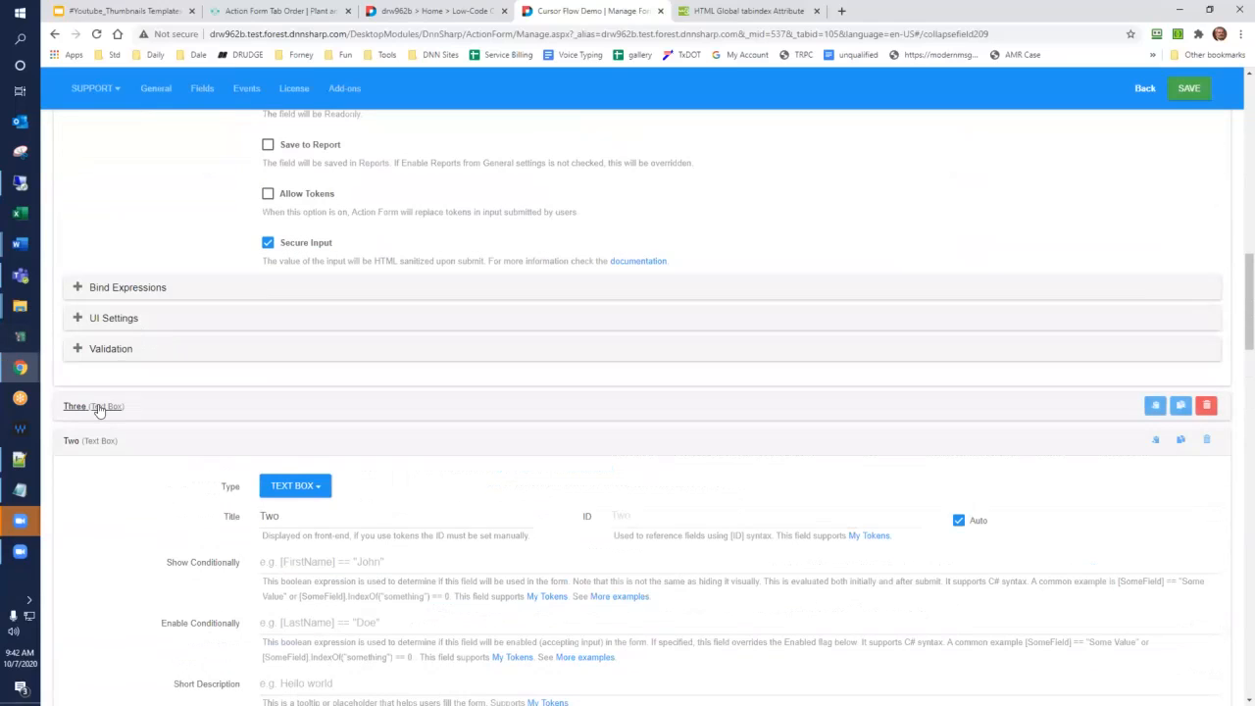
pyautogui.click(98, 406)
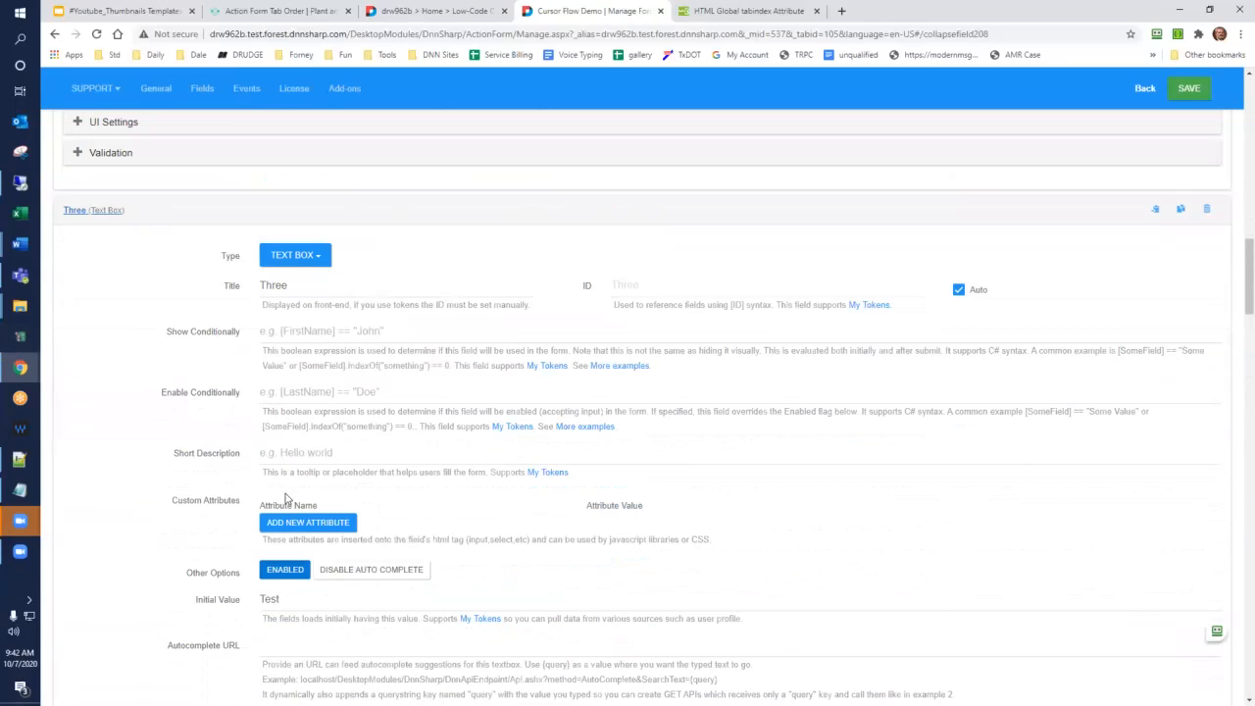
pyautogui.scroll(-2, 288, 511)
pyautogui.click(306, 326)
pyautogui.click(306, 303)
pyautogui.hotkey('ctrl', 'v')
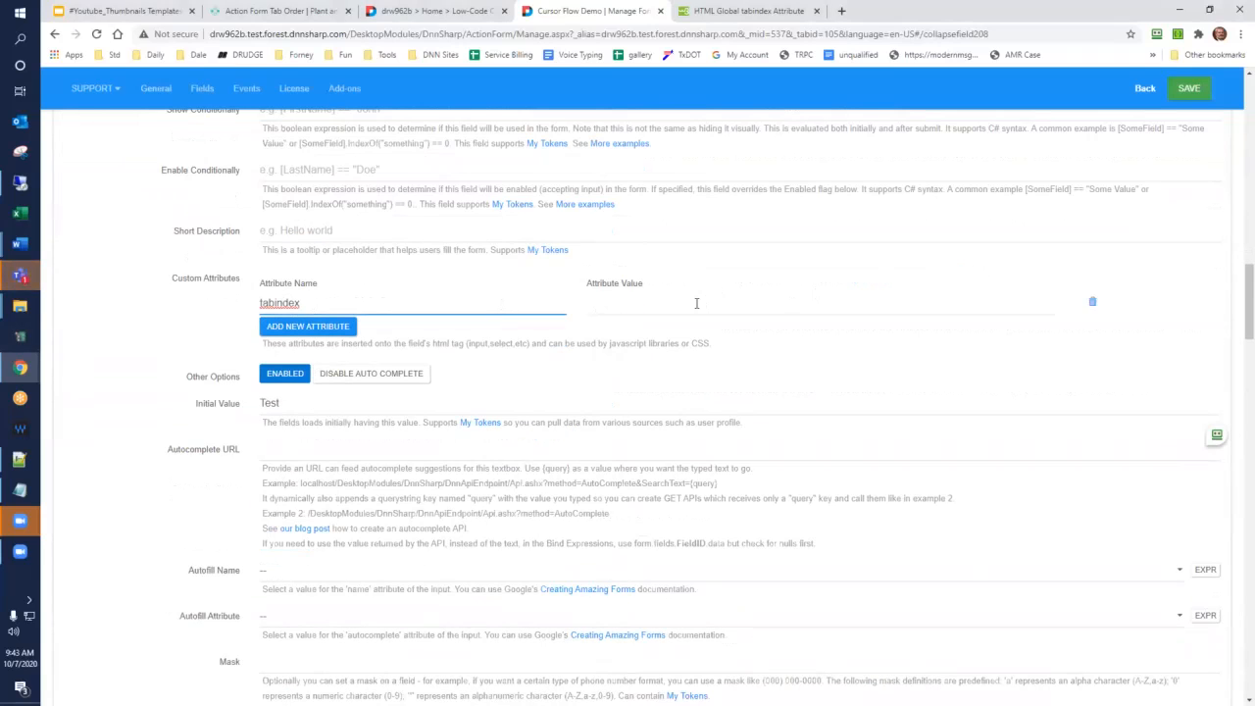
pyautogui.click(697, 302)
pyautogui.write('300')
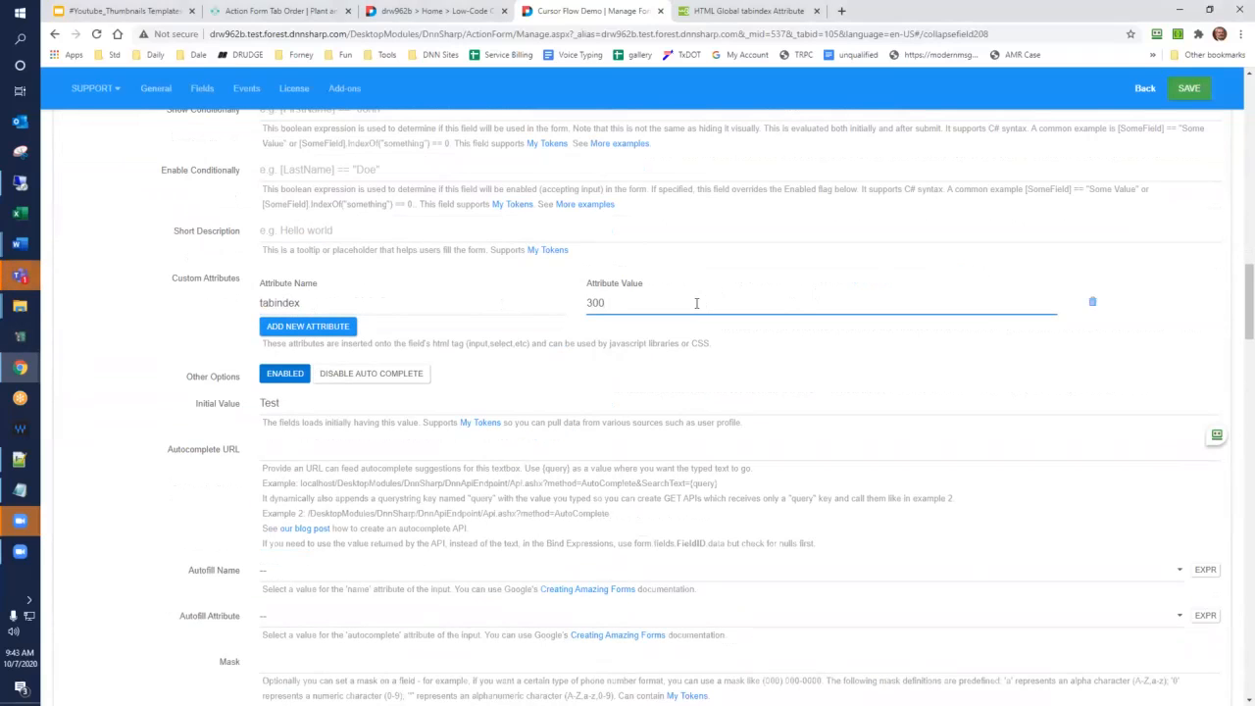
# - Collapse field Two and add a custom attribute tabindex with value 400 to field Four
pyautogui.scroll(-10, 697, 303)
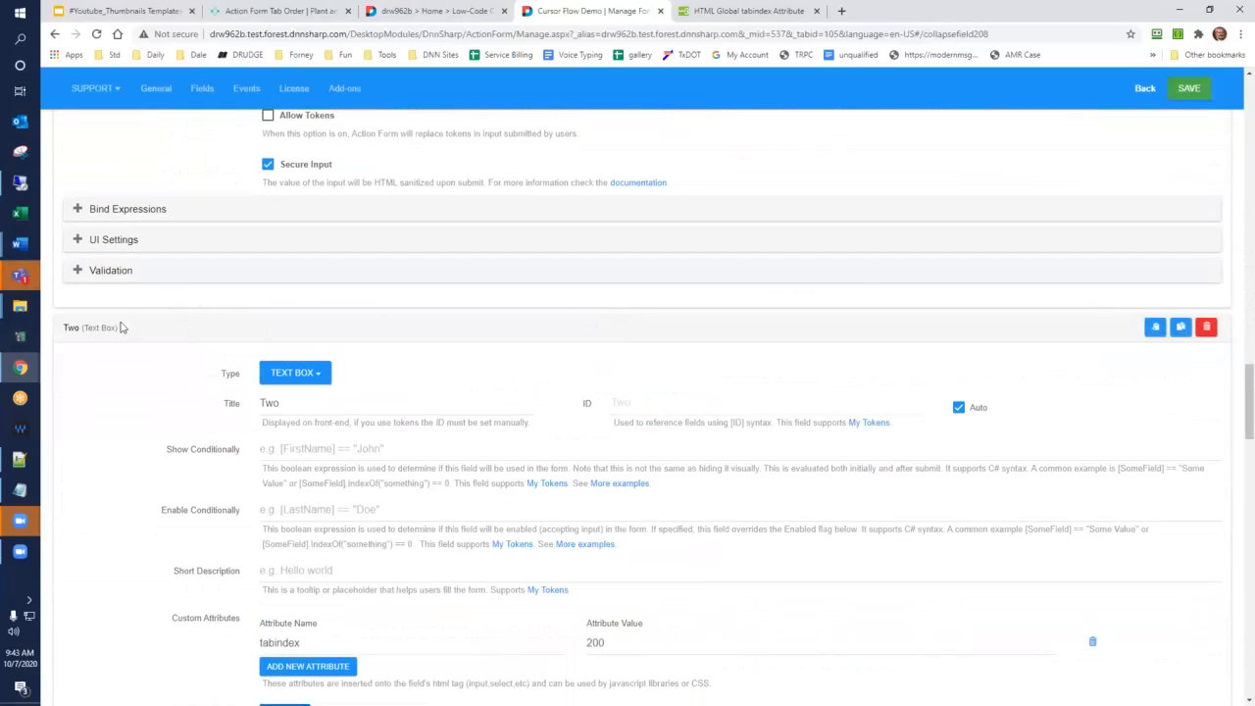
pyautogui.click(92, 328)
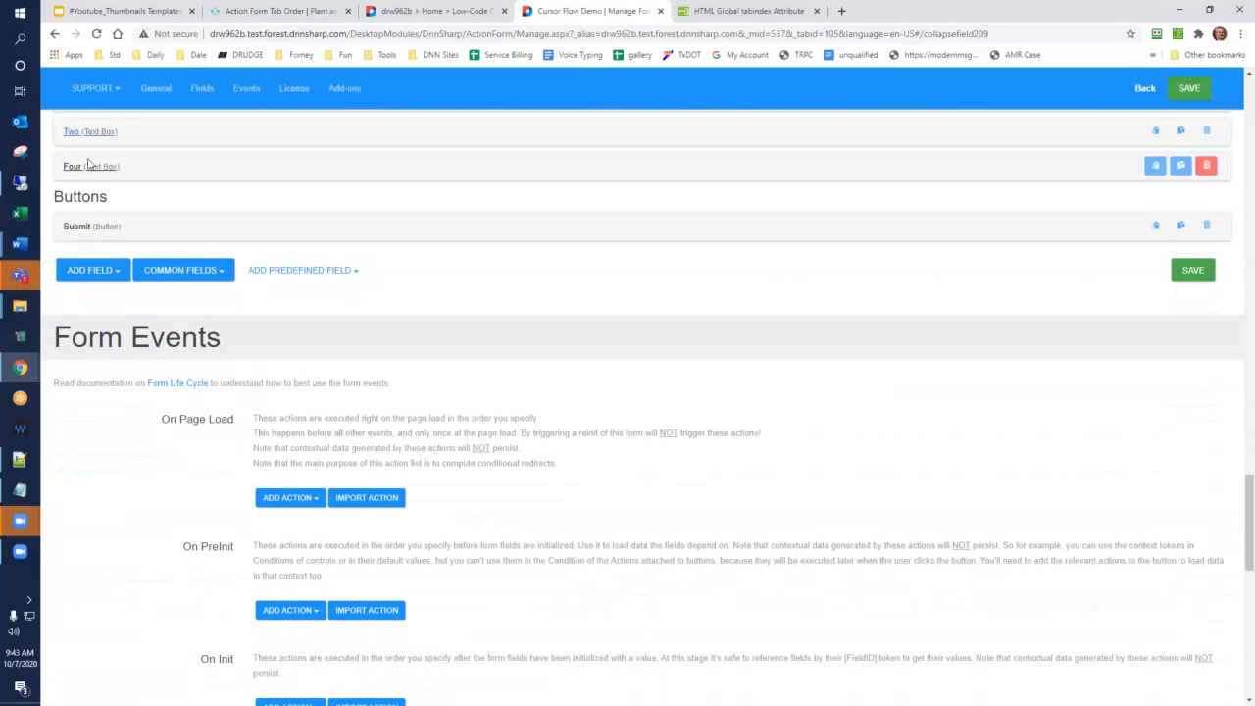
pyautogui.click(91, 167)
pyautogui.click(287, 480)
pyautogui.click(312, 452)
pyautogui.write('tabindex')
pyautogui.click(679, 456)
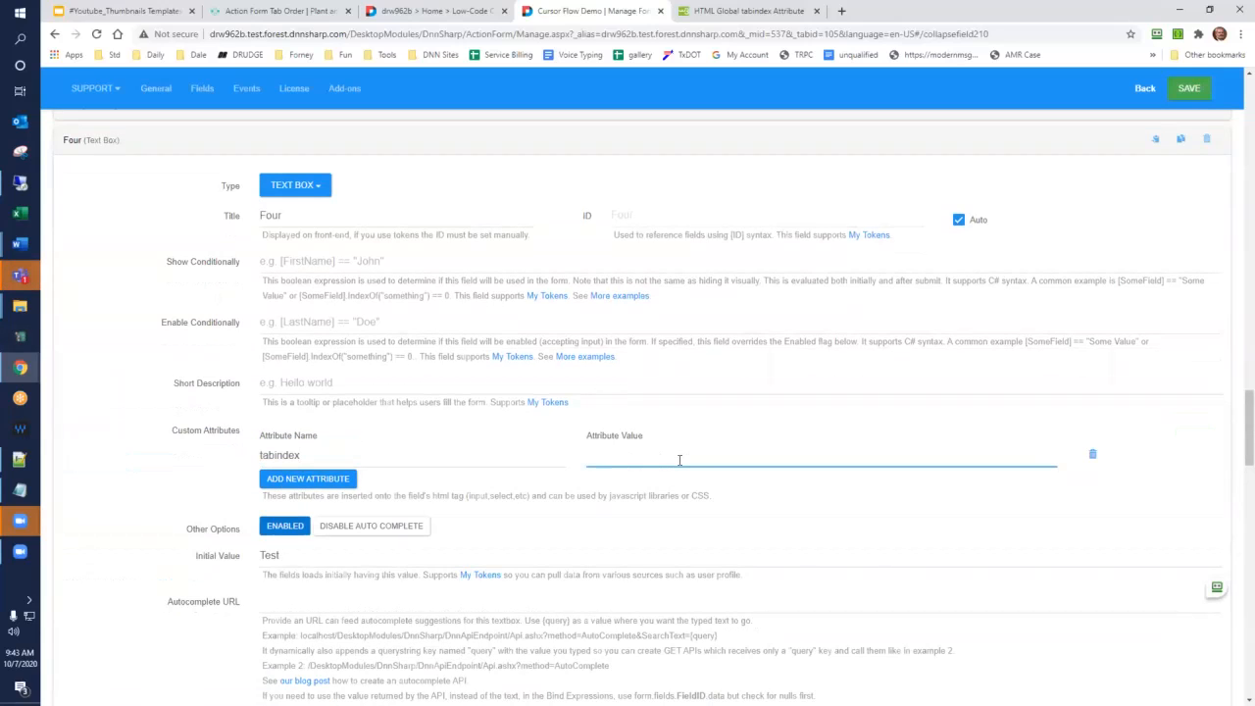
pyautogui.write('400')
# - Add a custom attribute tabindex with value 999 to the Submit button and save the form
pyautogui.scroll(-3, 612, 530)
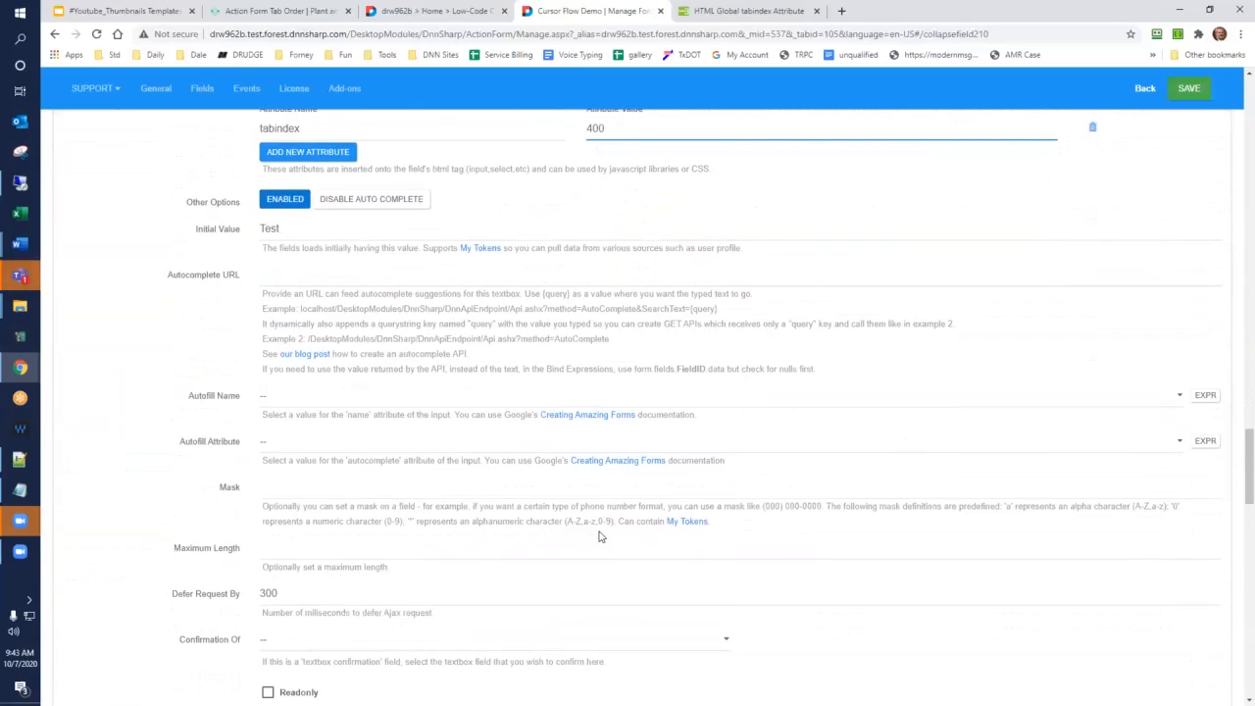
pyautogui.scroll(-3, 601, 536)
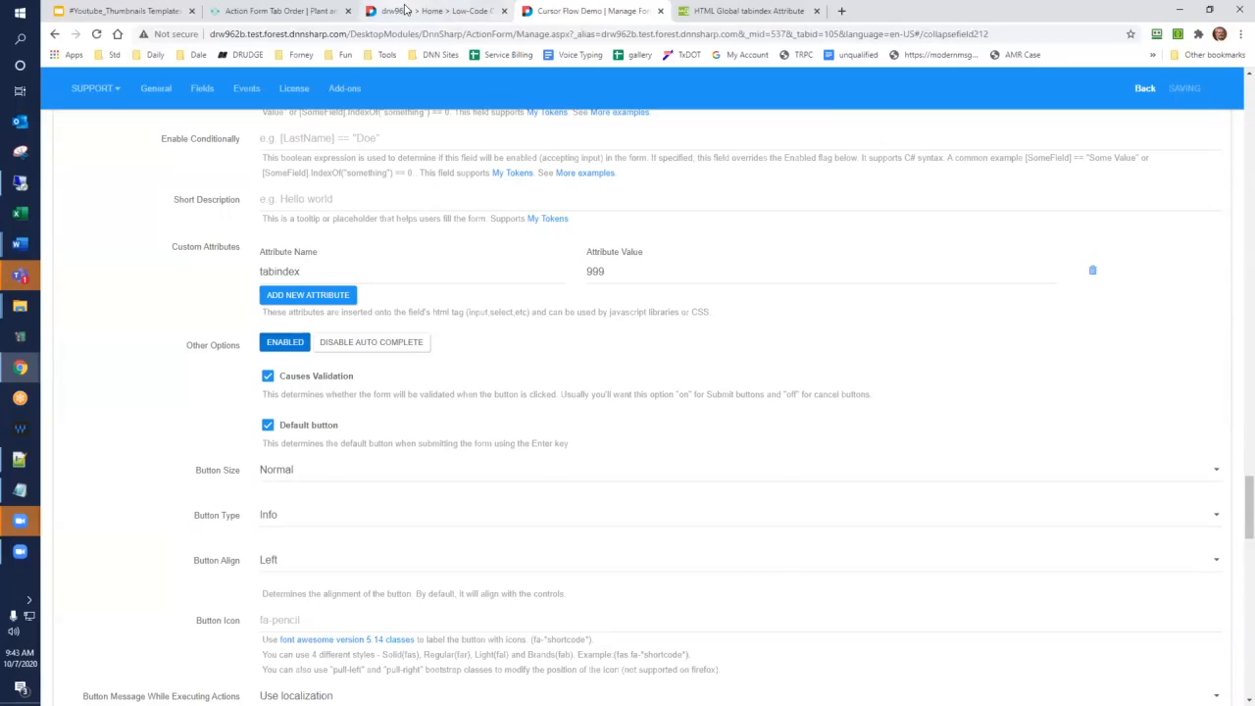
# - Reload the form page and move the keyboard focus from field One through Two, Three and Four to test the new tab order
pyautogui.click(407, 10)
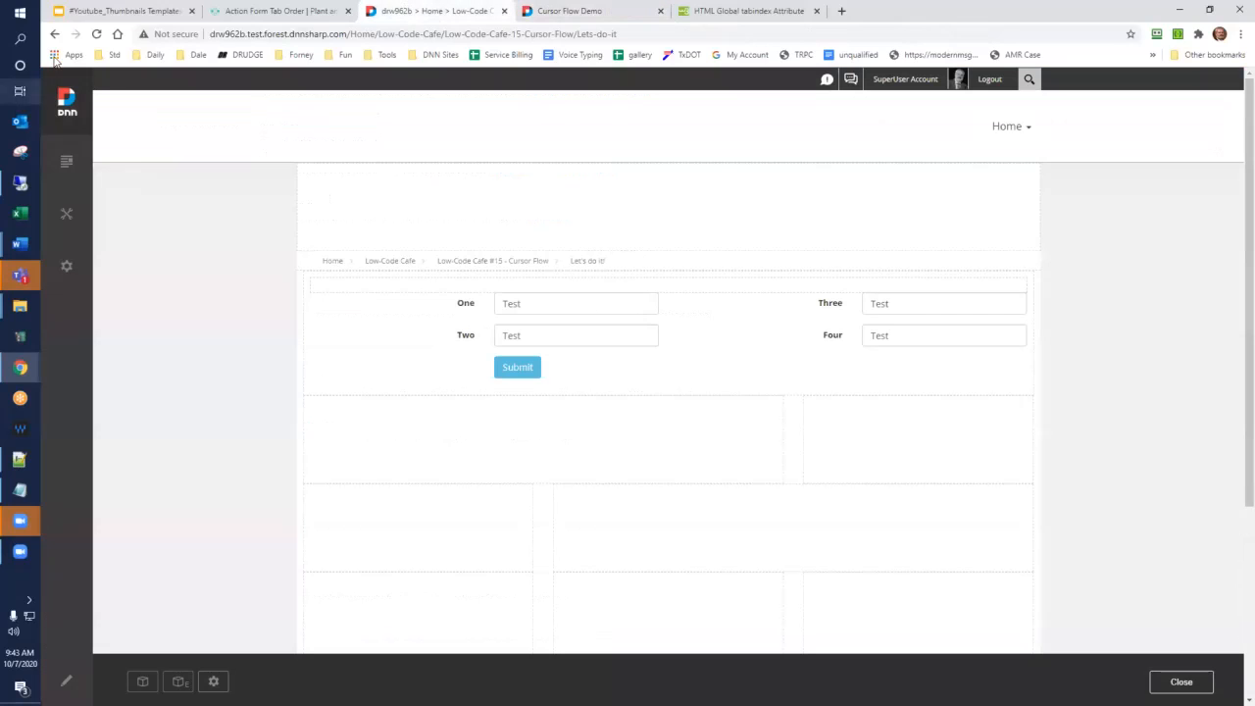
pyautogui.click(97, 34)
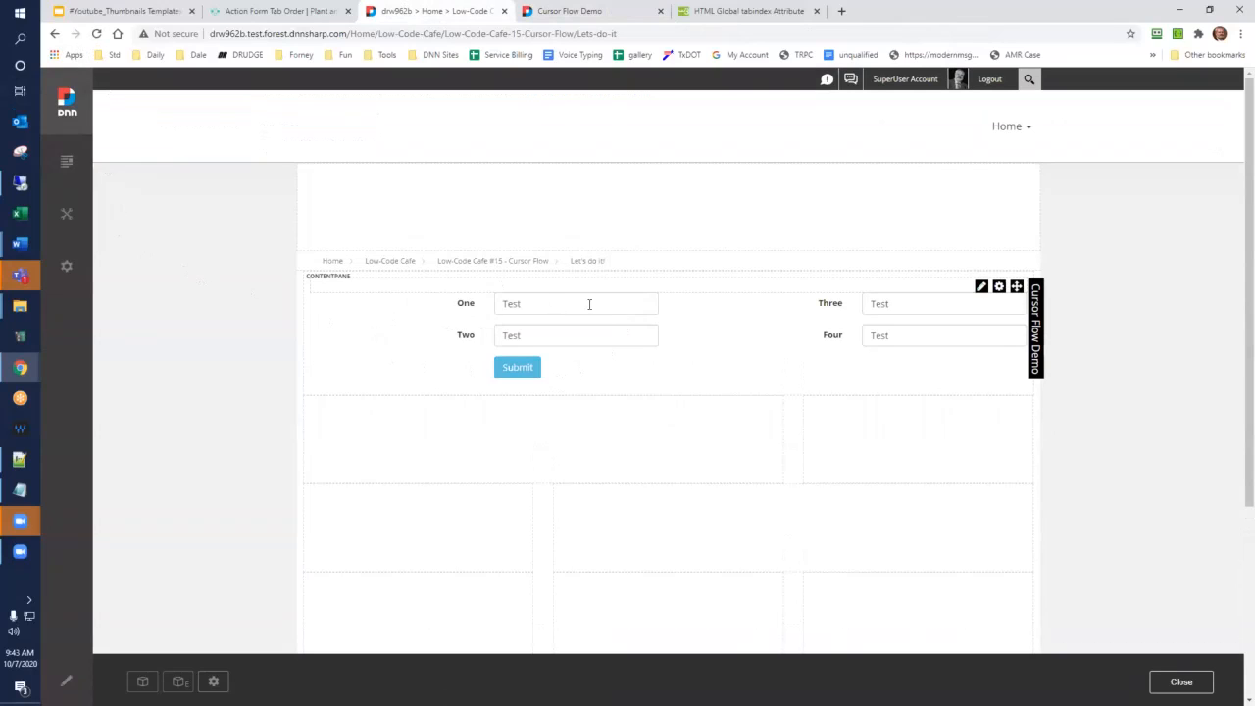
pyautogui.click(535, 304)
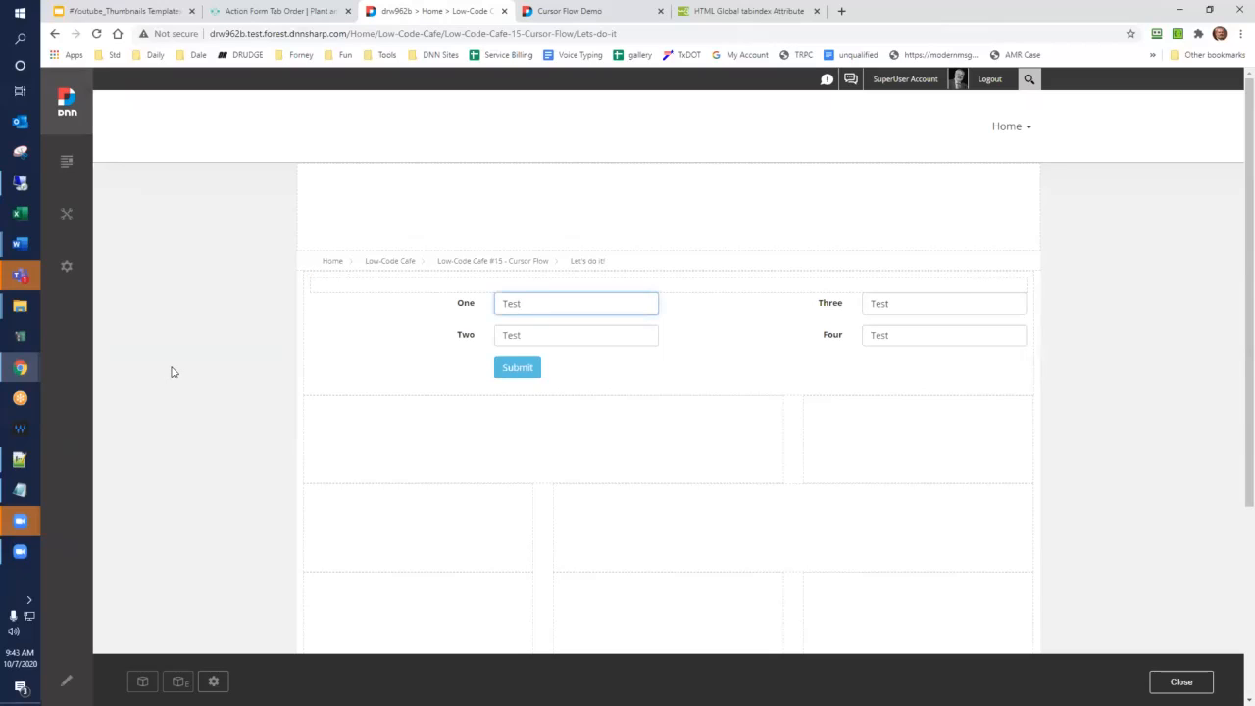
pyautogui.press('Tab')
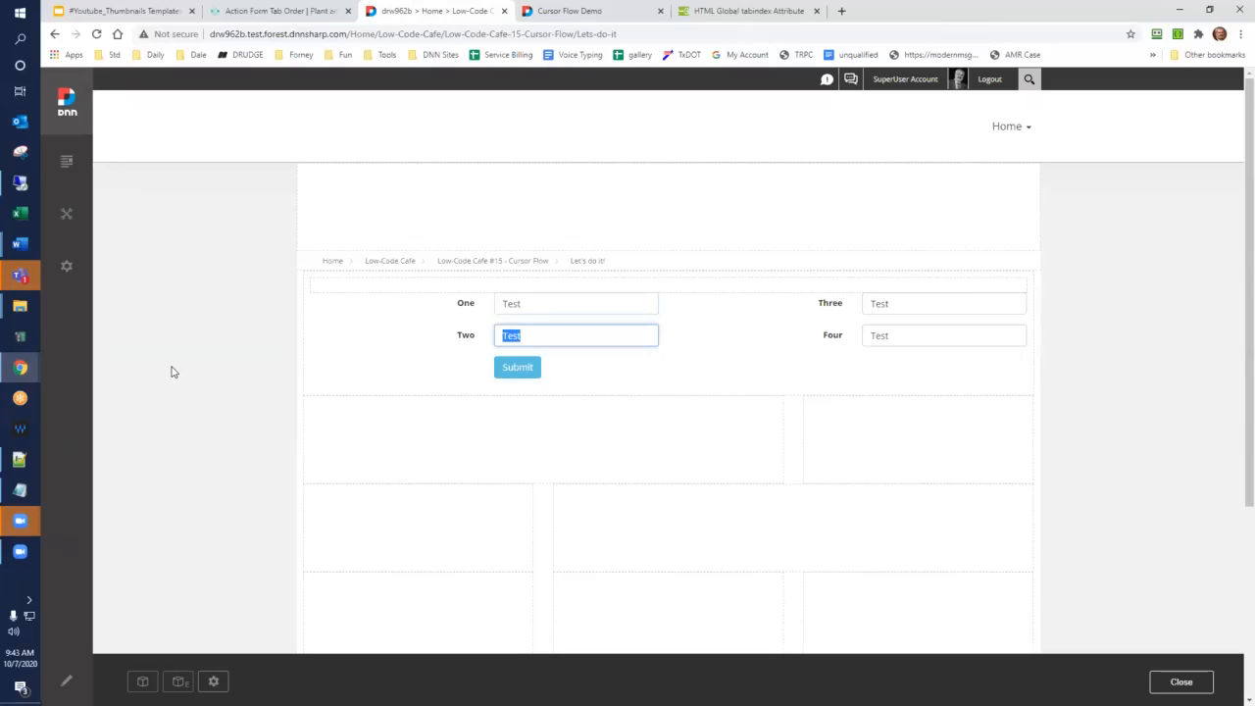
pyautogui.press('Tab')
pyautogui.press('Tab')
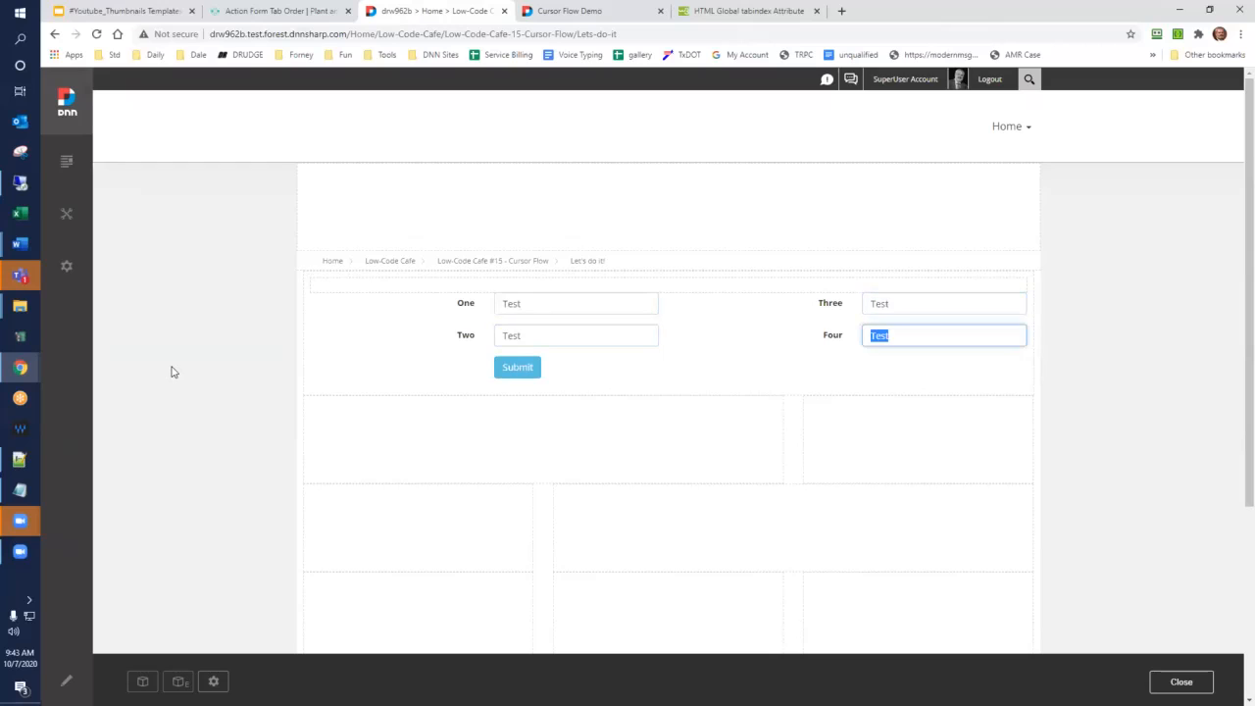
pyautogui.click(285, 292)
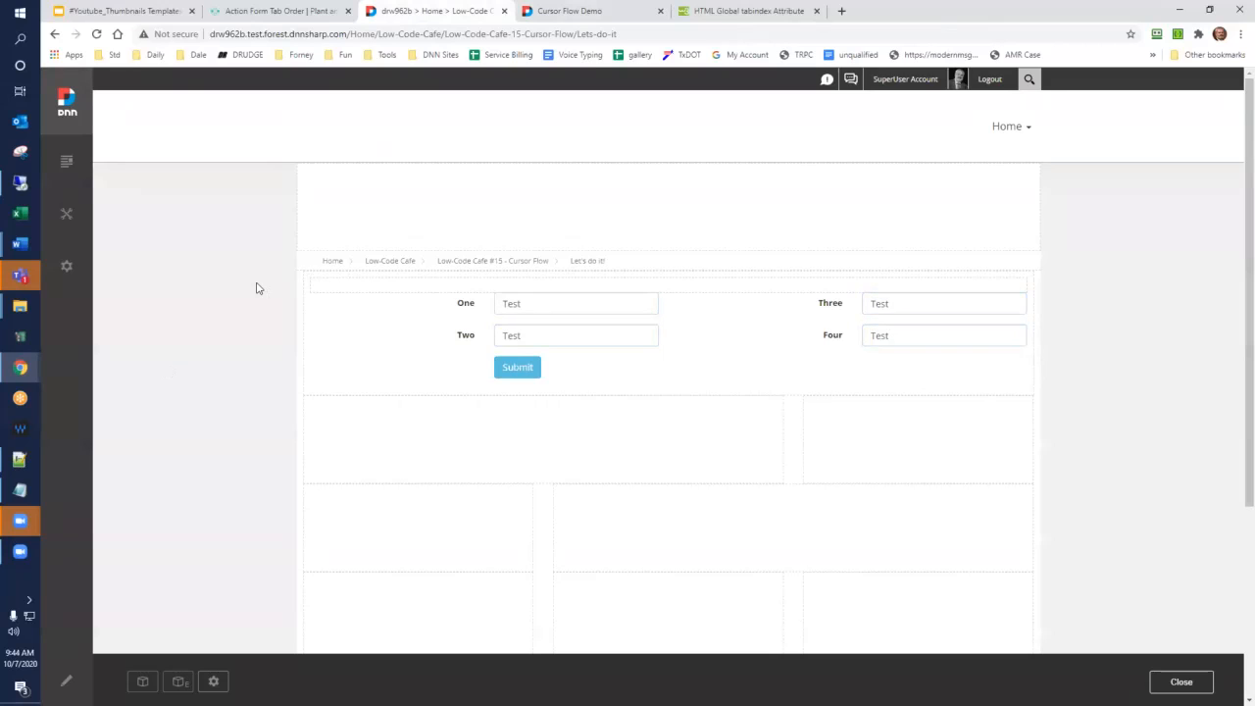
# - Add an initialization script in the form's general settings that focuses field Three through setTimeout with a 700 ms delay
pyautogui.click(593, 12)
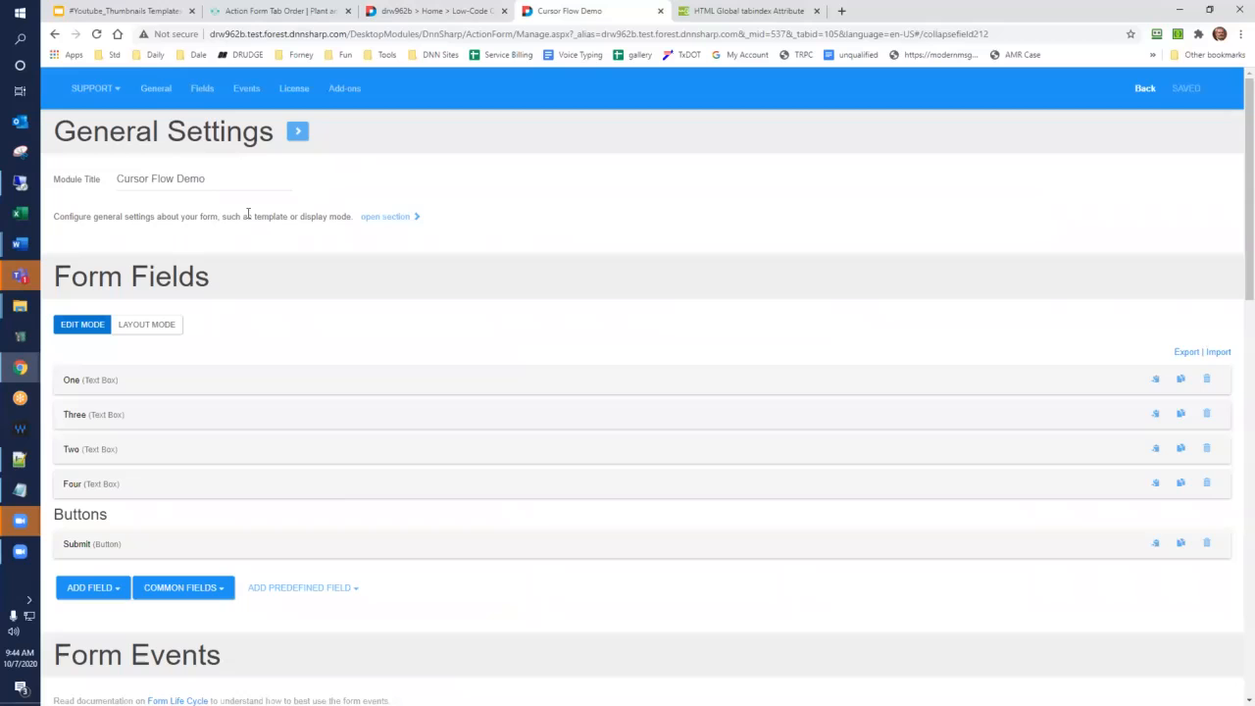
pyautogui.click(382, 218)
pyautogui.scroll(-15, 387, 212)
pyautogui.click(345, 359)
pyautogui.write("setTimeout(function(){ $('#' + form.fields.Three.id + '').focus(); },700);")
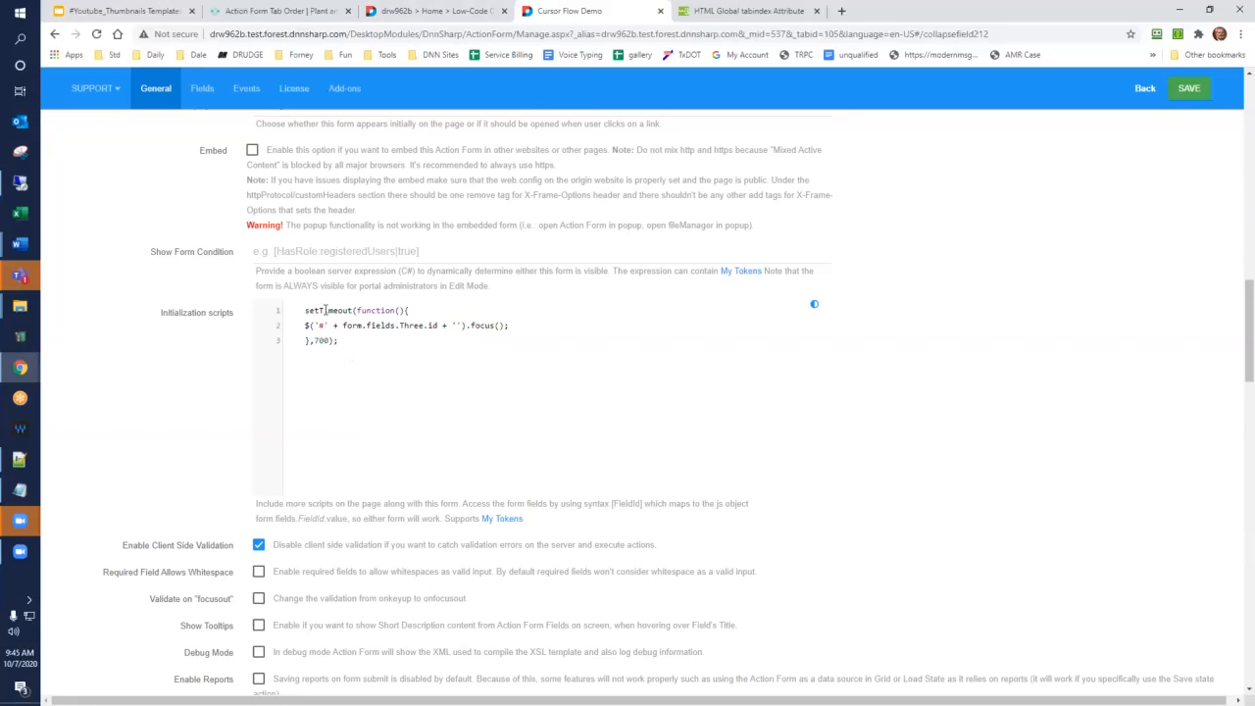
# - Change the field reference in the initialization script's focus line to One
pyautogui.moveTo(471, 326); pyautogui.dragTo(509, 326)
pyautogui.moveTo(400, 328); pyautogui.dragTo(425, 328)
pyautogui.write('One')
# - Expand field One in the form fields to check its title and ID against the script's reference
pyautogui.scroll(-9, 138, 292)
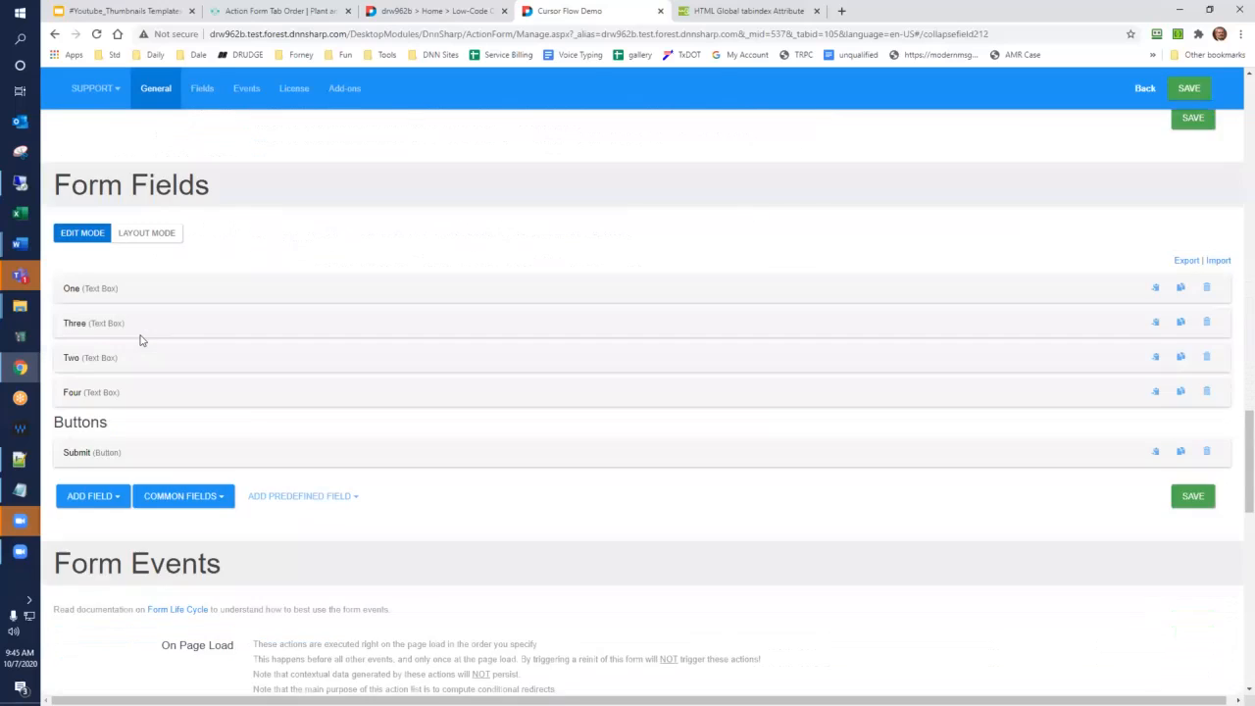
pyautogui.scroll(-1, 139, 340)
pyautogui.click(78, 181)
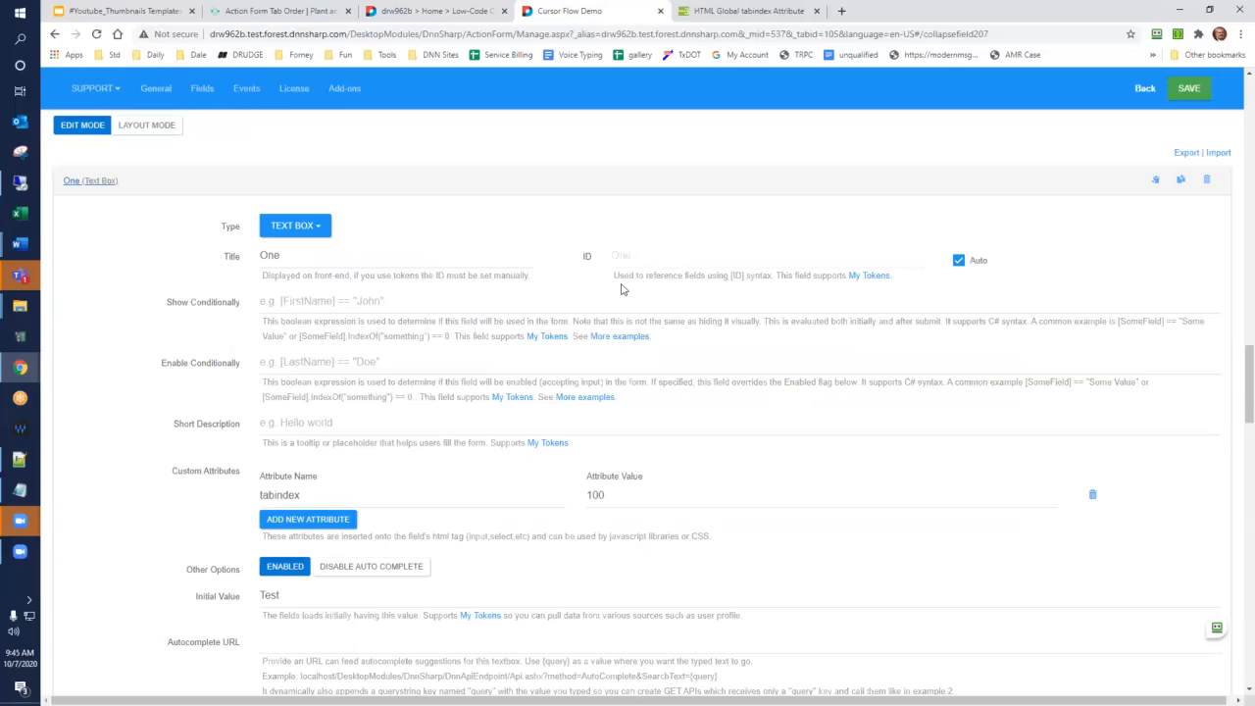
# - Save the form and reload the form page to test the initial focus on field One
pyautogui.click(1188, 89)
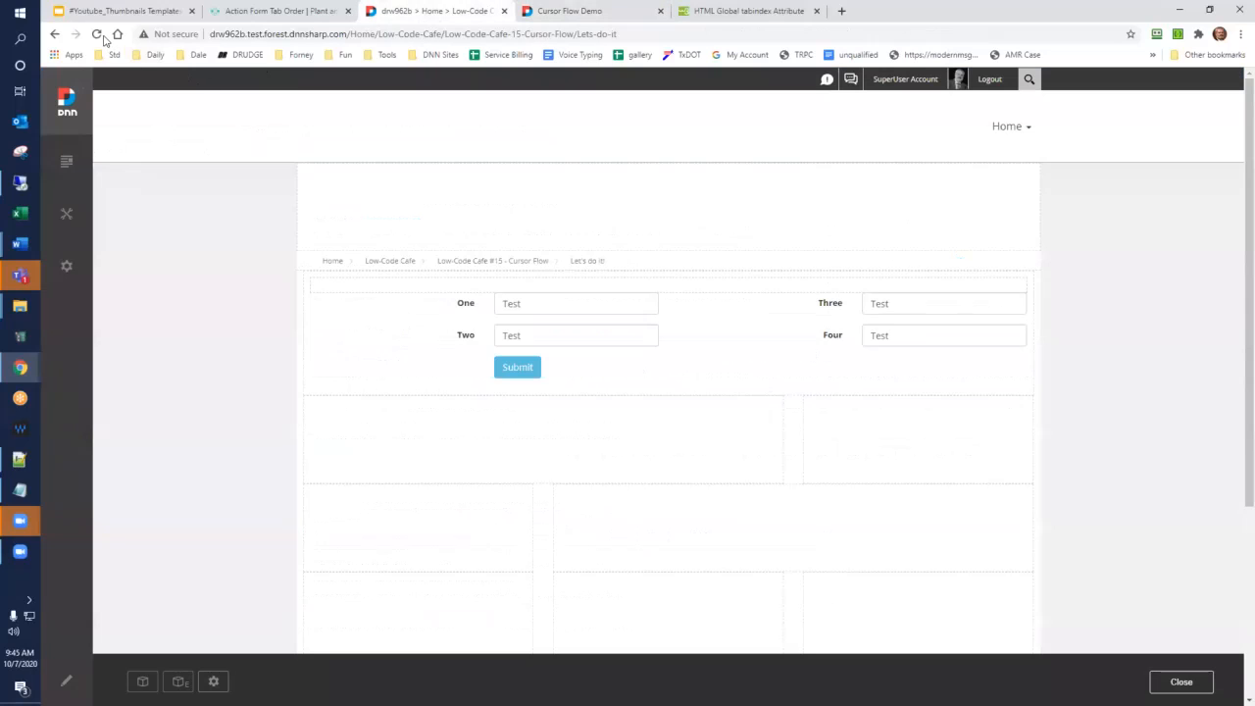
pyautogui.click(98, 34)
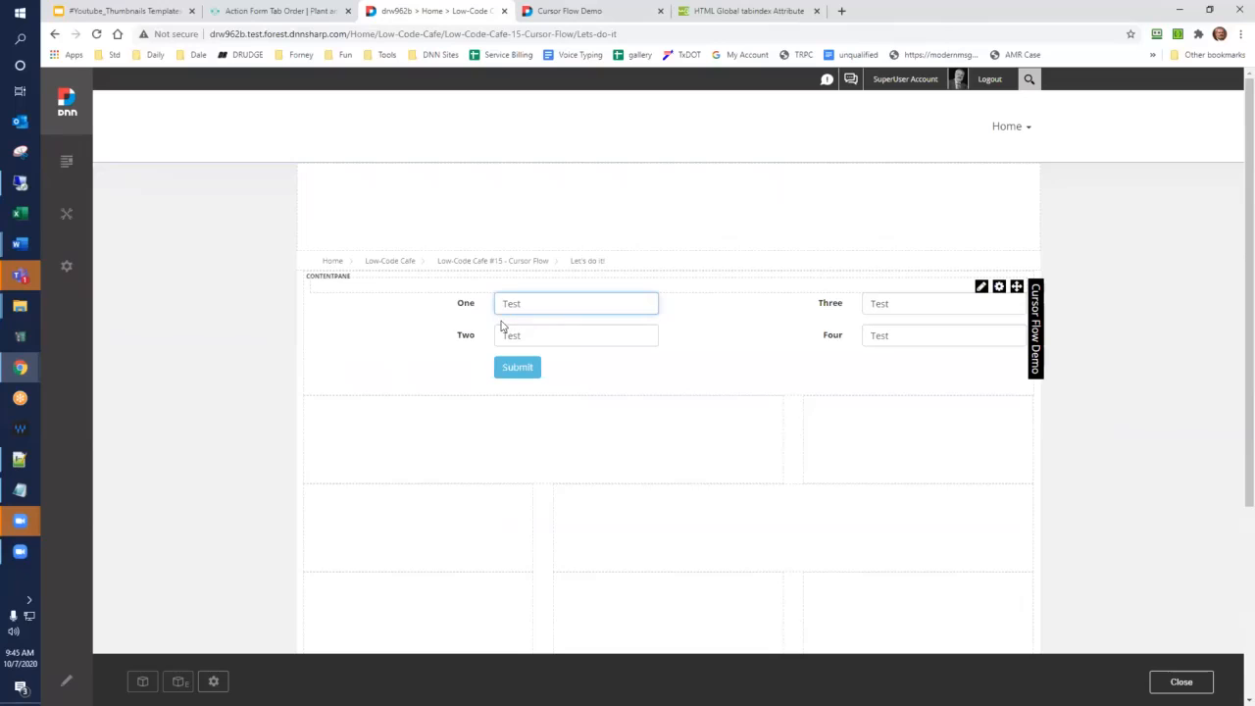
# - Change the field reference in the initialization script's focus line to Two and save the form settings
pyautogui.hotkey('ctrl', 'Tab')
pyautogui.scroll(-10, 365, 199)
pyautogui.scroll(-6, 367, 197)
pyautogui.doubleClick(405, 390)
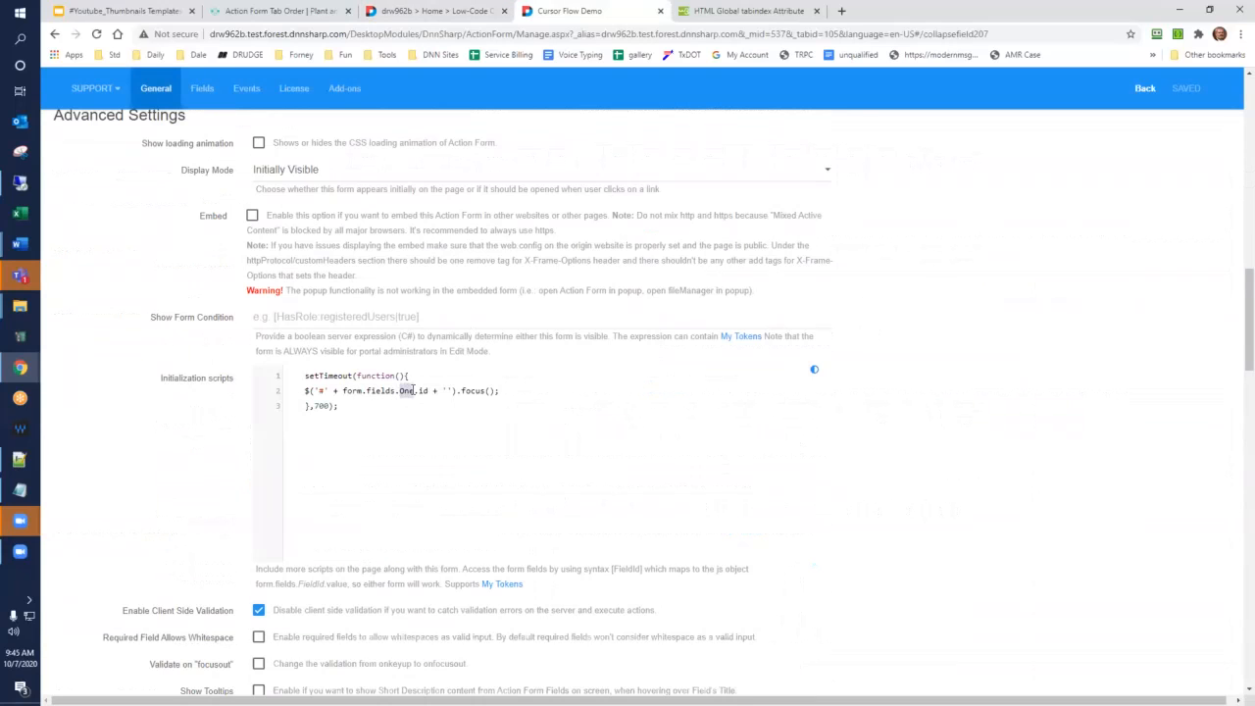
pyautogui.write('Two')
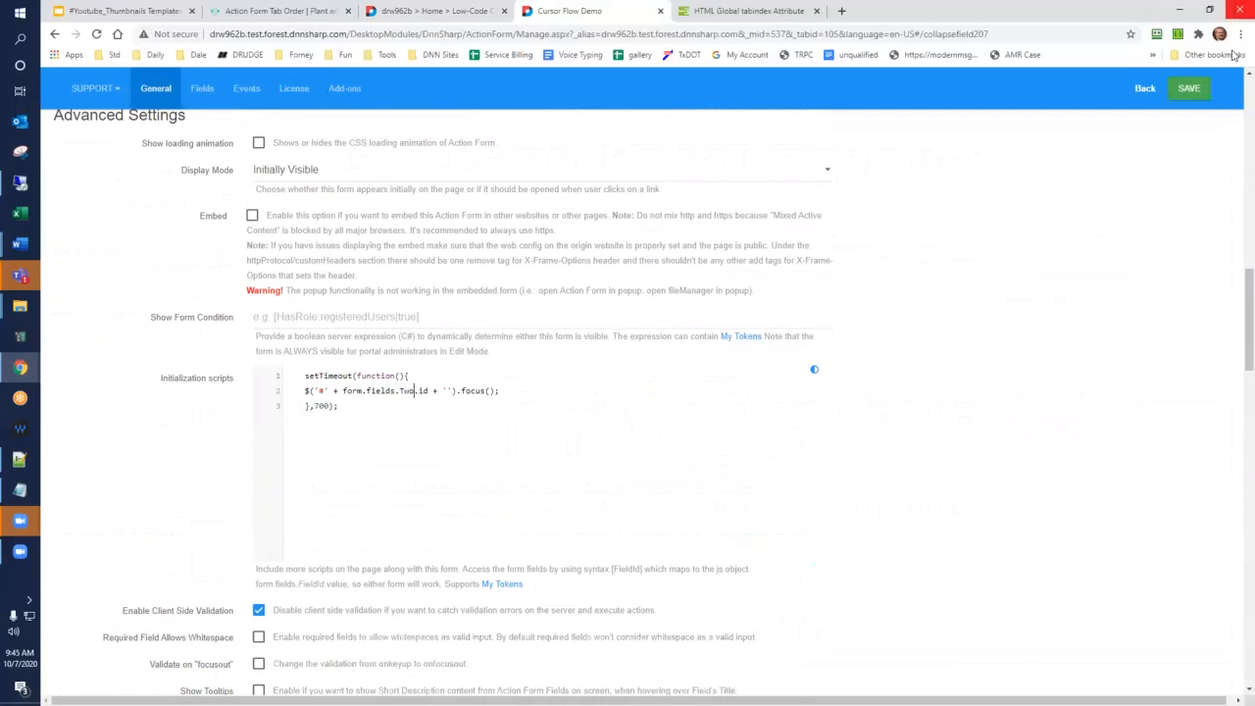
pyautogui.click(1188, 90)
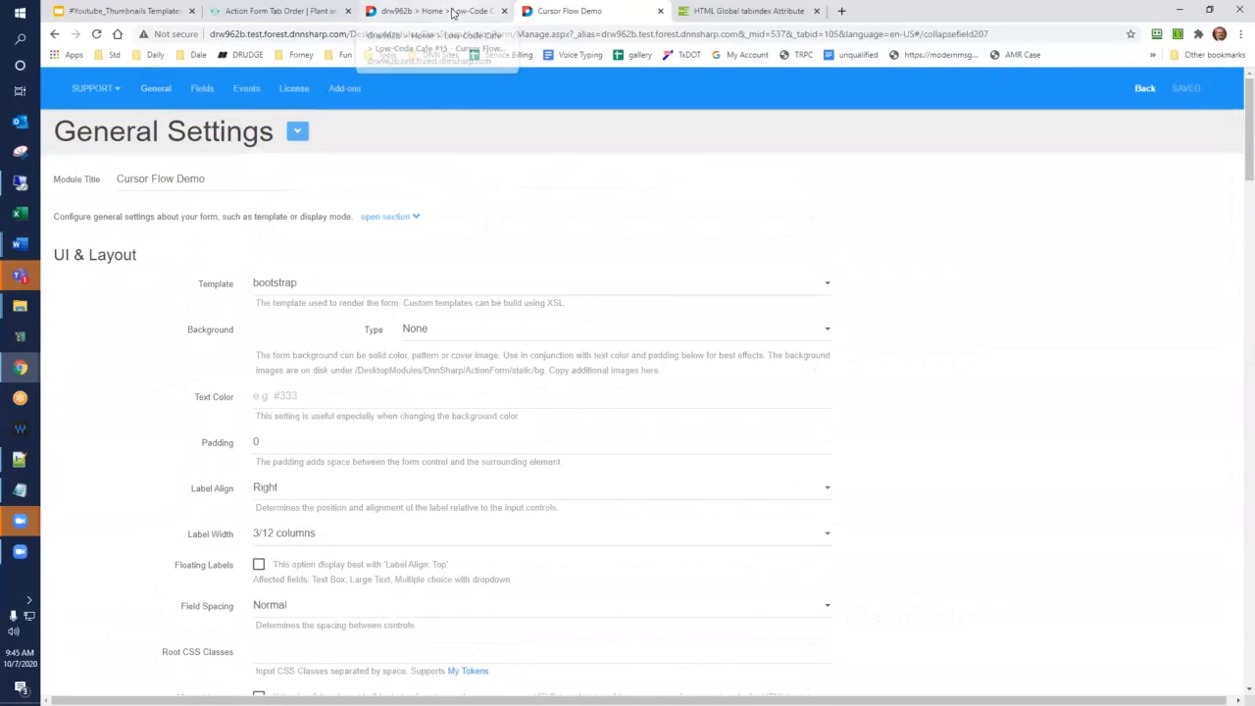
# - Reload the form page and move the keyboard focus forward and backward from field Two to test the cursor flow
pyautogui.click(453, 11)
pyautogui.press('Tab')
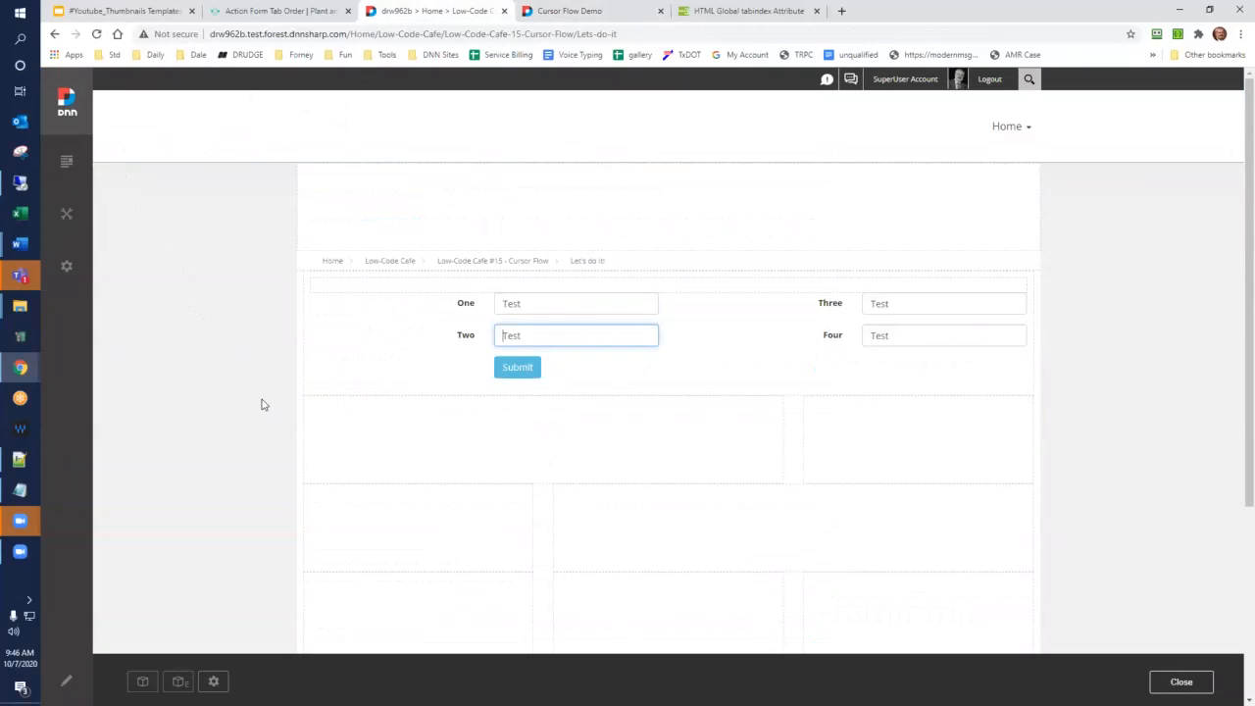
pyautogui.press('Tab')
pyautogui.press('Tab')
pyautogui.hotkey('shift', 'Tab')
pyautogui.hotkey('shift', 'Tab')
pyautogui.hotkey('shift', 'Tab')
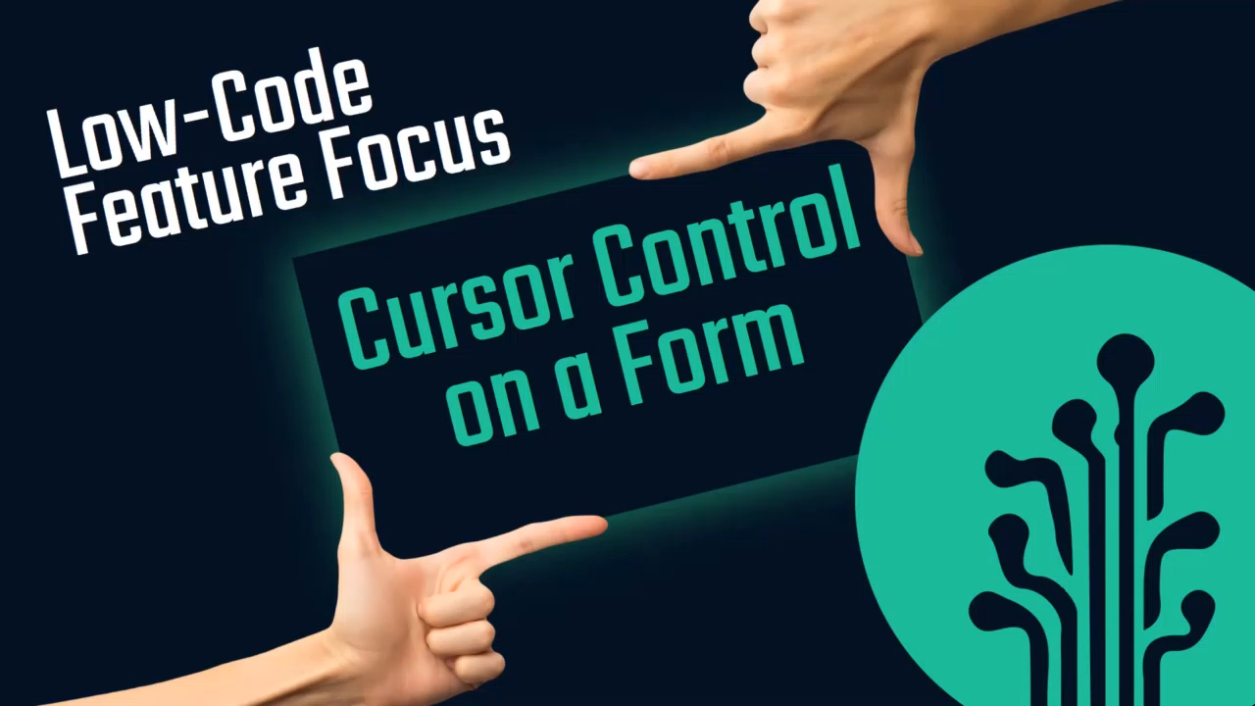